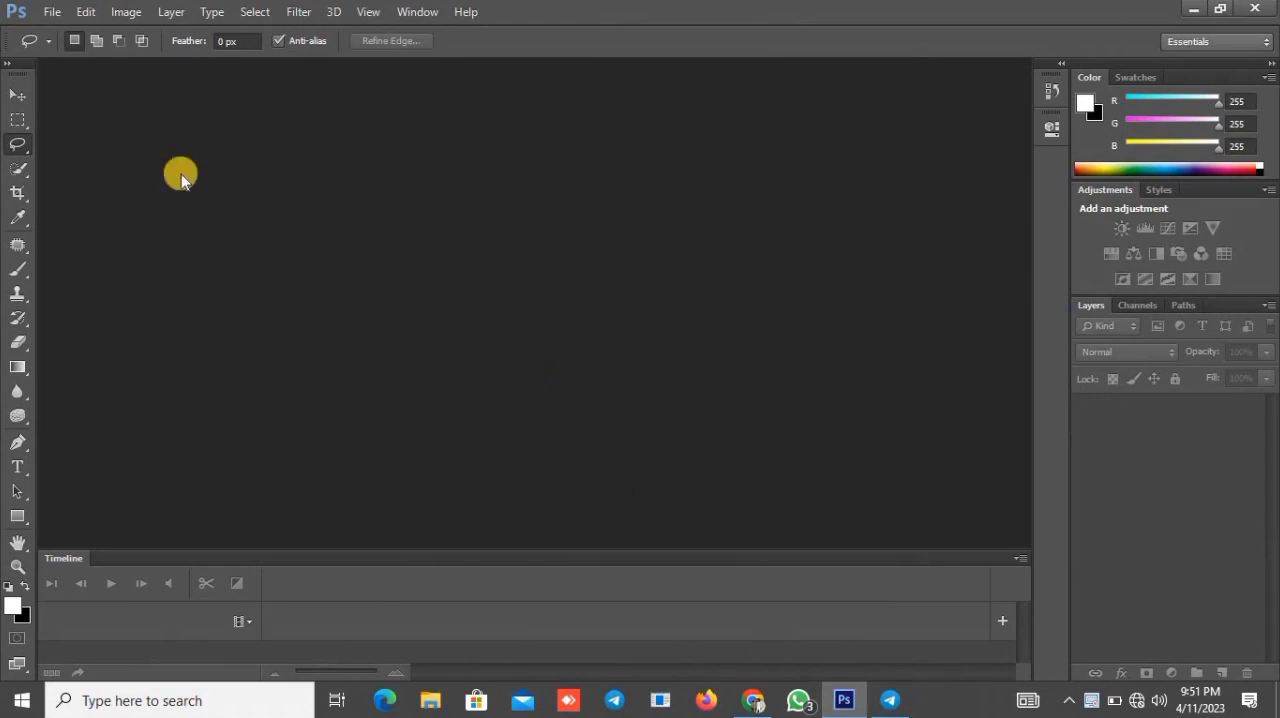
# Step: Open the foil-package-bag-isolated-white-with-clipping-path image from the Desktop
pyautogui.click(40, 10)
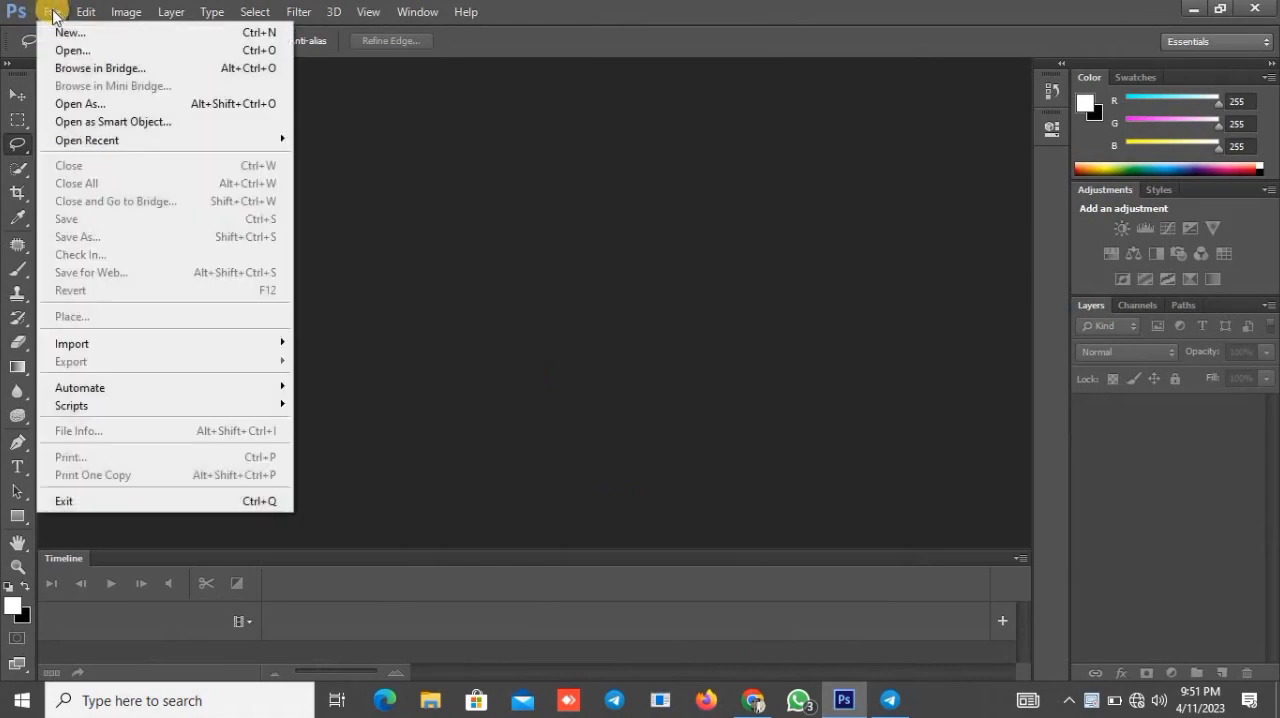
pyautogui.click(68, 50)
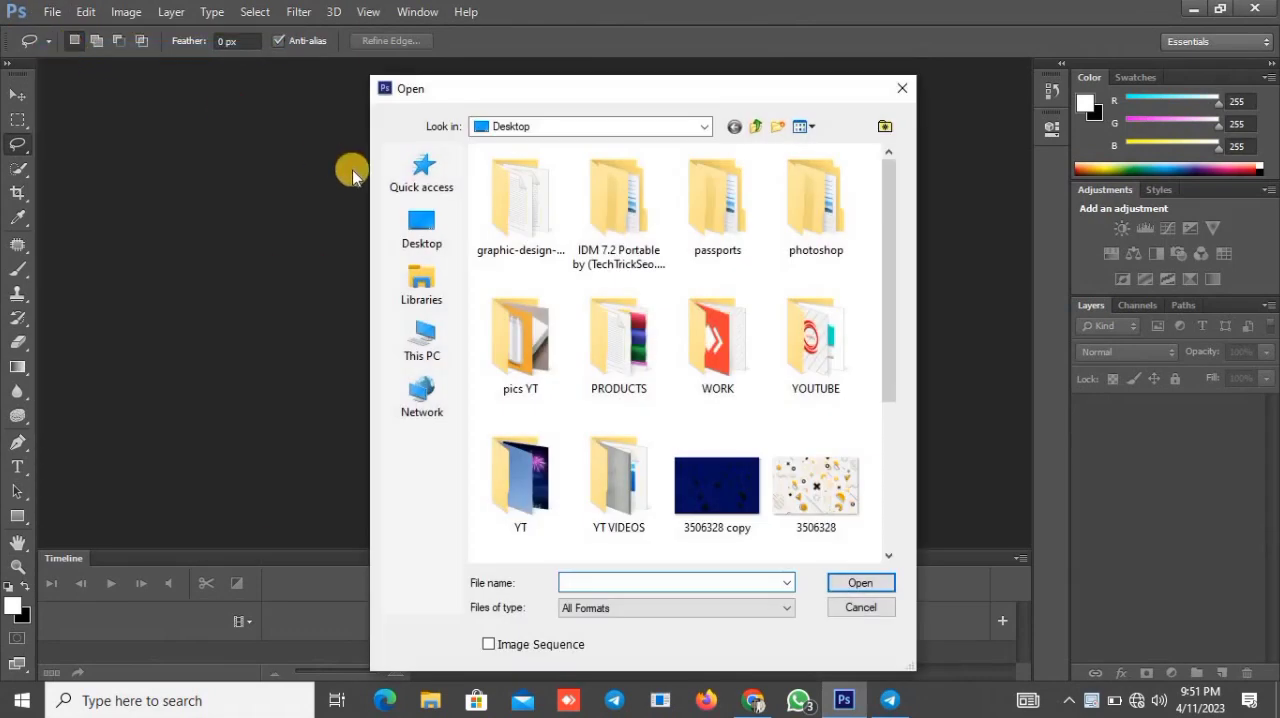
pyautogui.moveTo(889, 316); pyautogui.dragTo(894, 410)
pyautogui.click(598, 453)
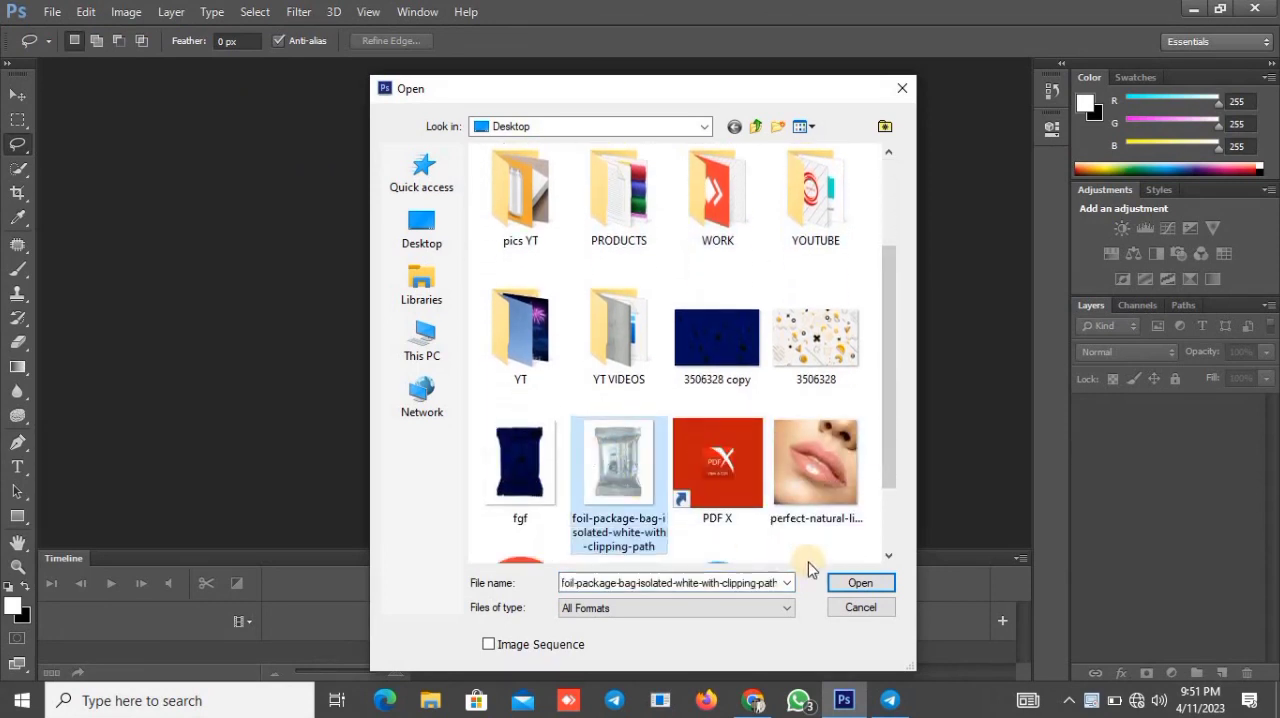
pyautogui.click(832, 581)
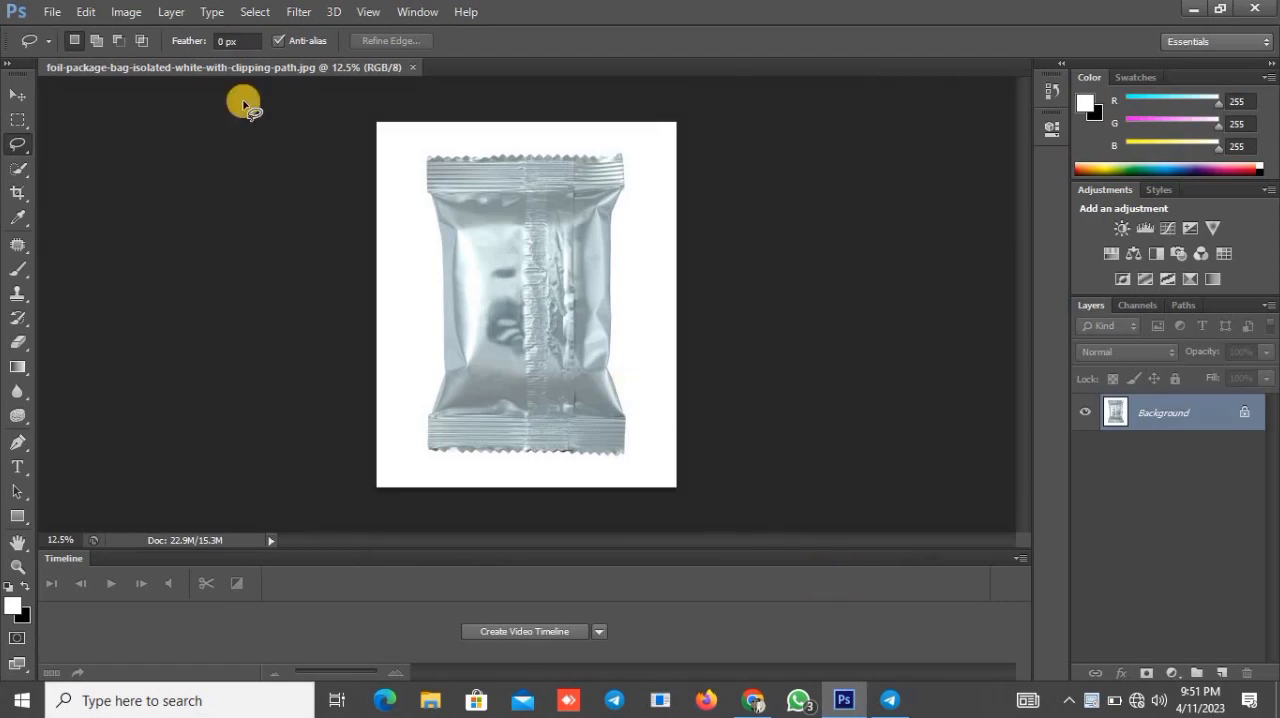
# Step: Open the blue pattern image 3506328 copy from the Desktop as a second document
pyautogui.click(60, 11)
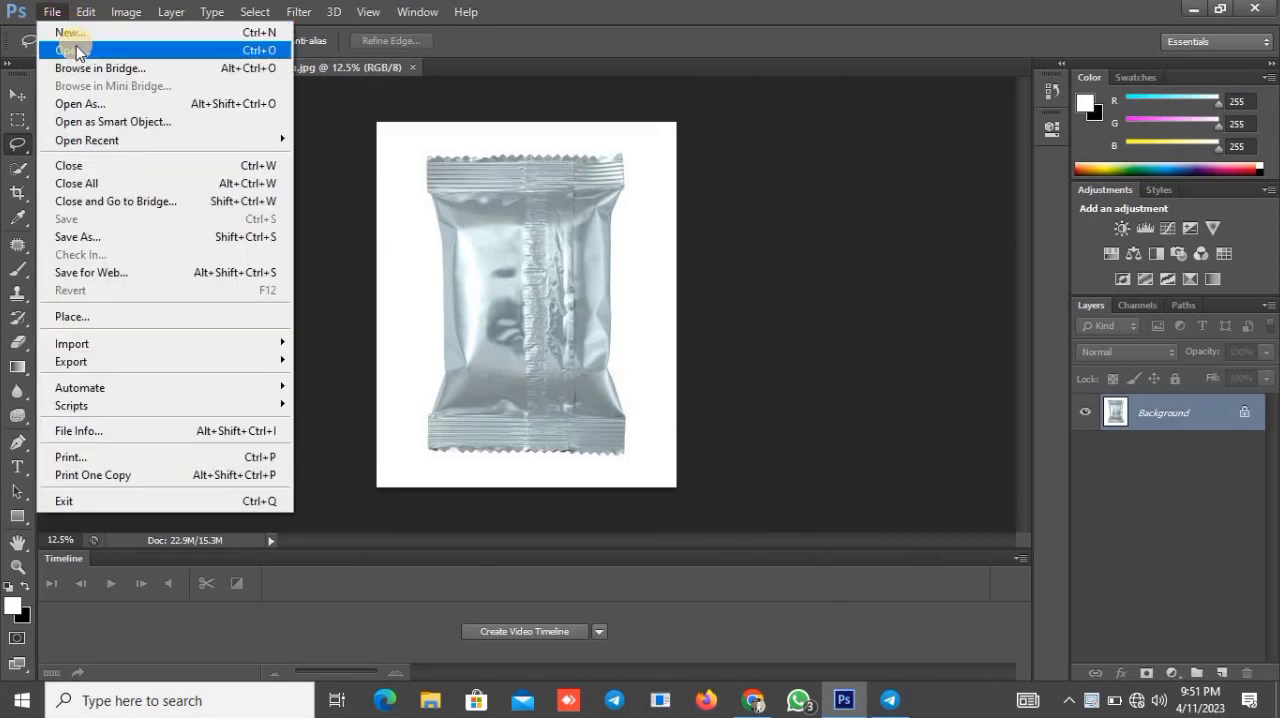
pyautogui.click(70, 50)
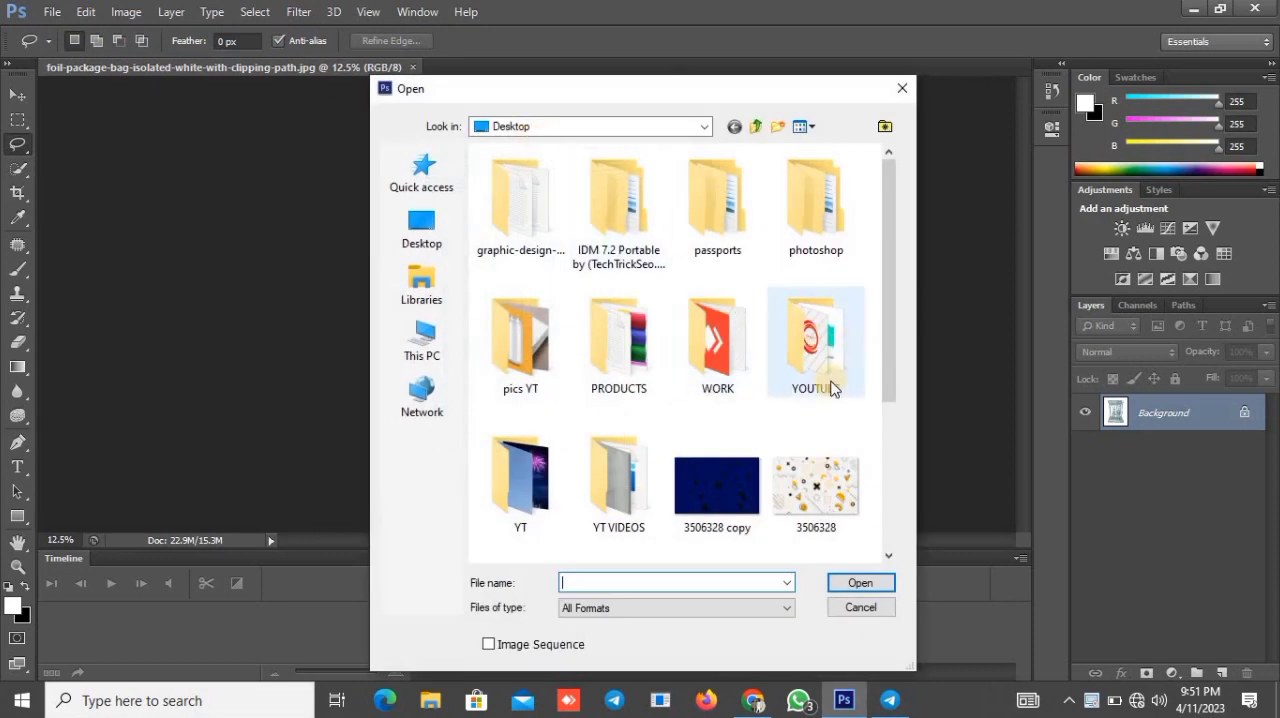
pyautogui.click(745, 485)
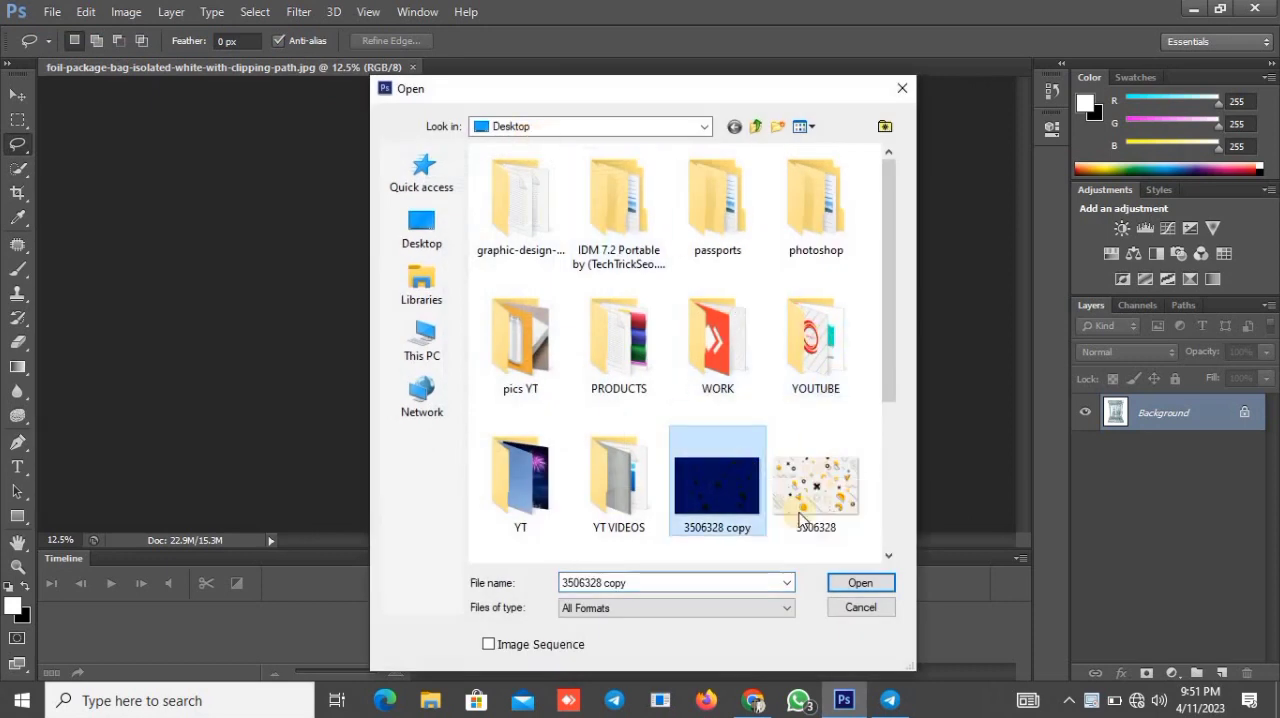
pyautogui.click(858, 582)
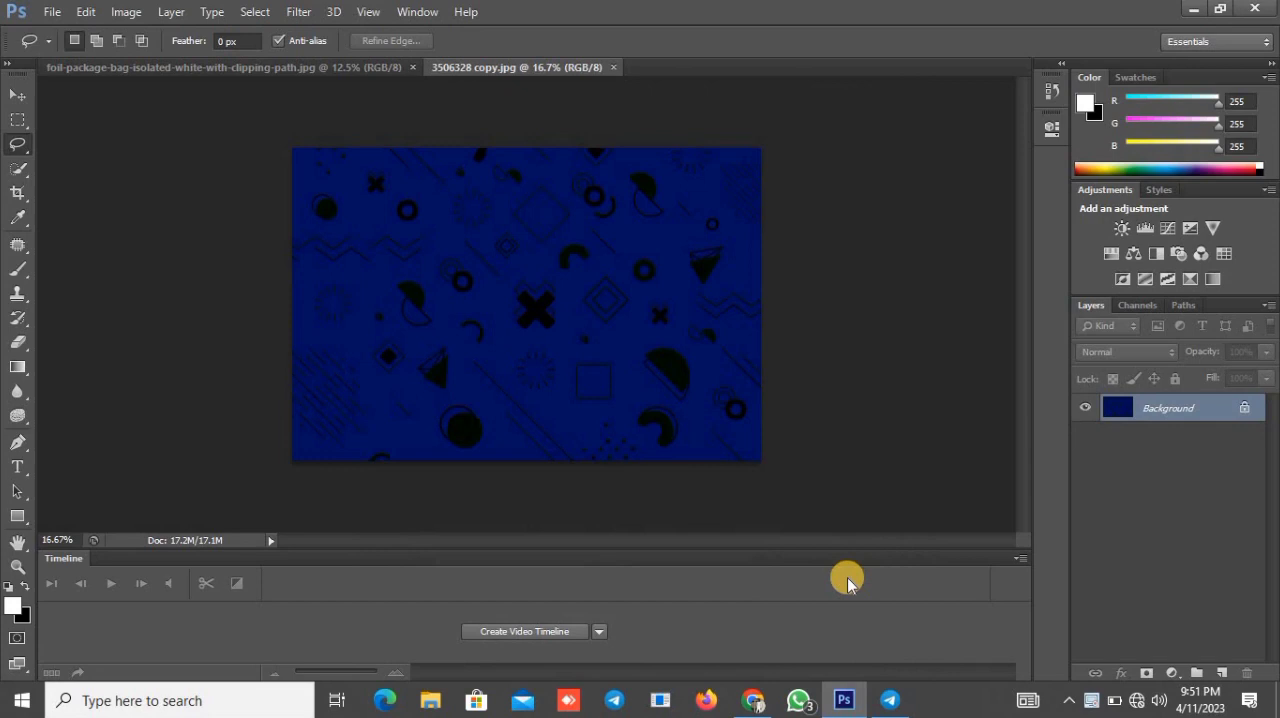
# Step: Convert the locked Background of the foil package document into a regular layer
pyautogui.click(348, 67)
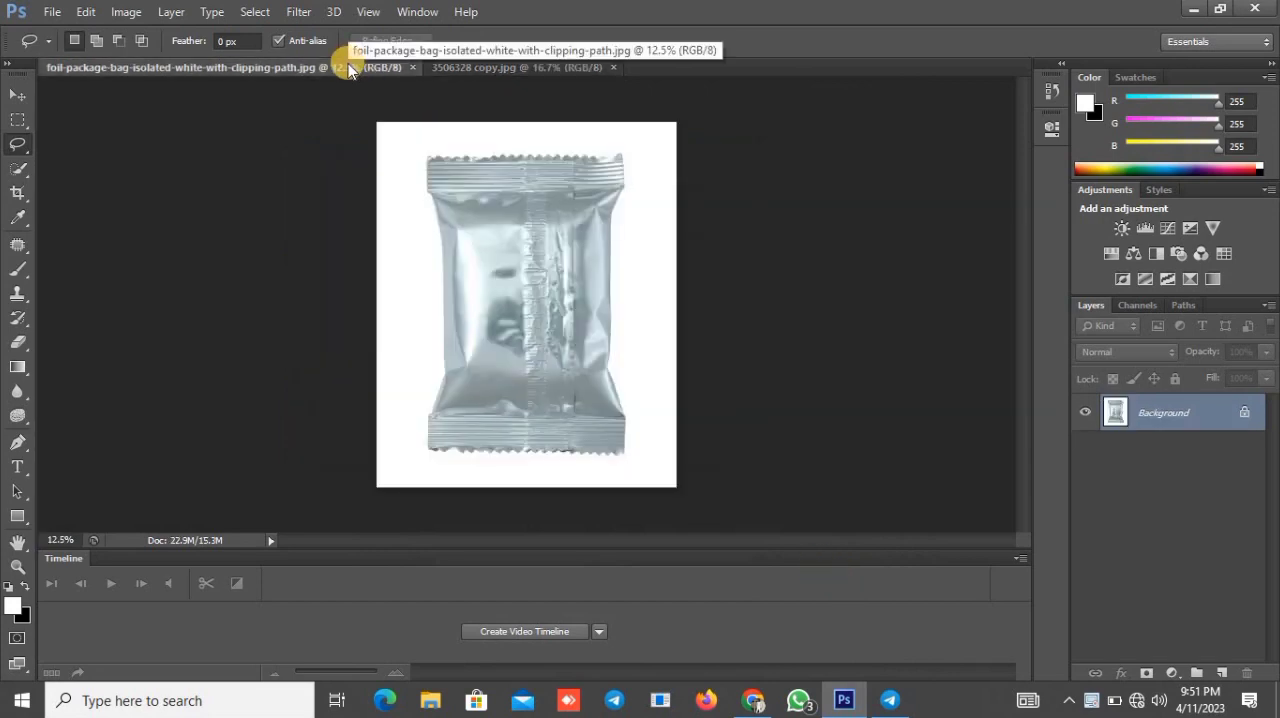
pyautogui.doubleClick(1249, 412)
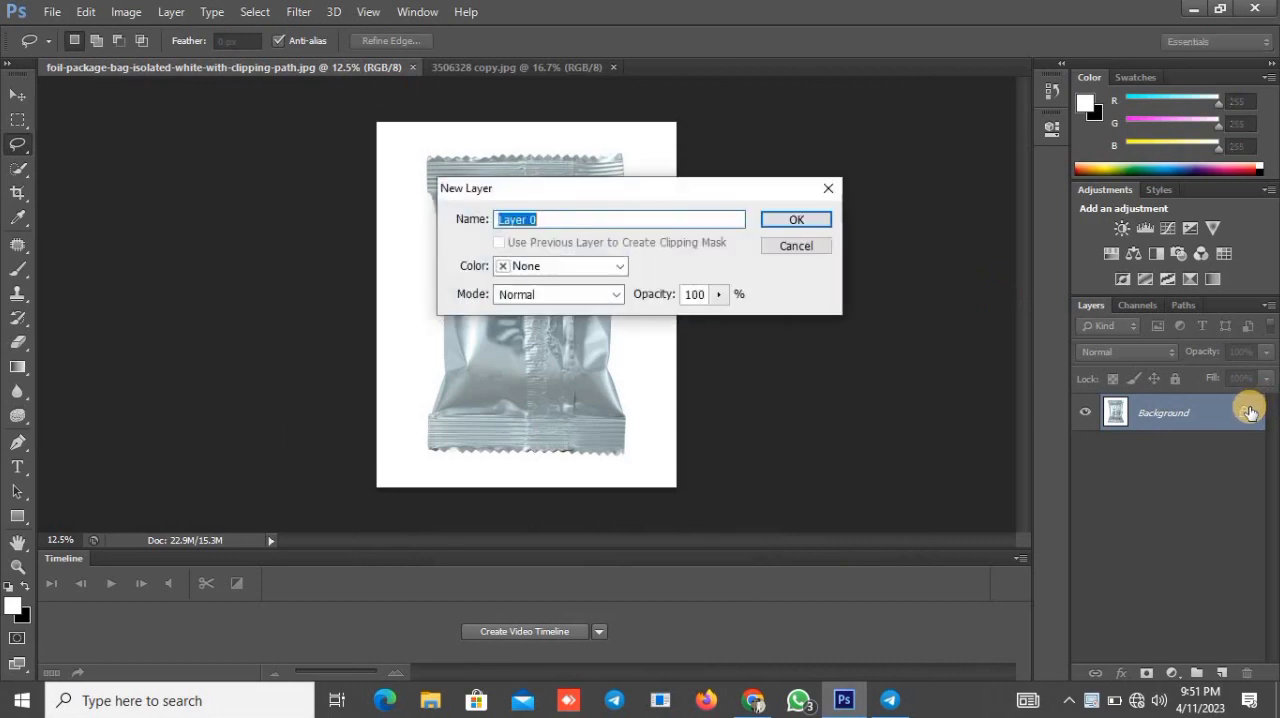
pyautogui.click(822, 223)
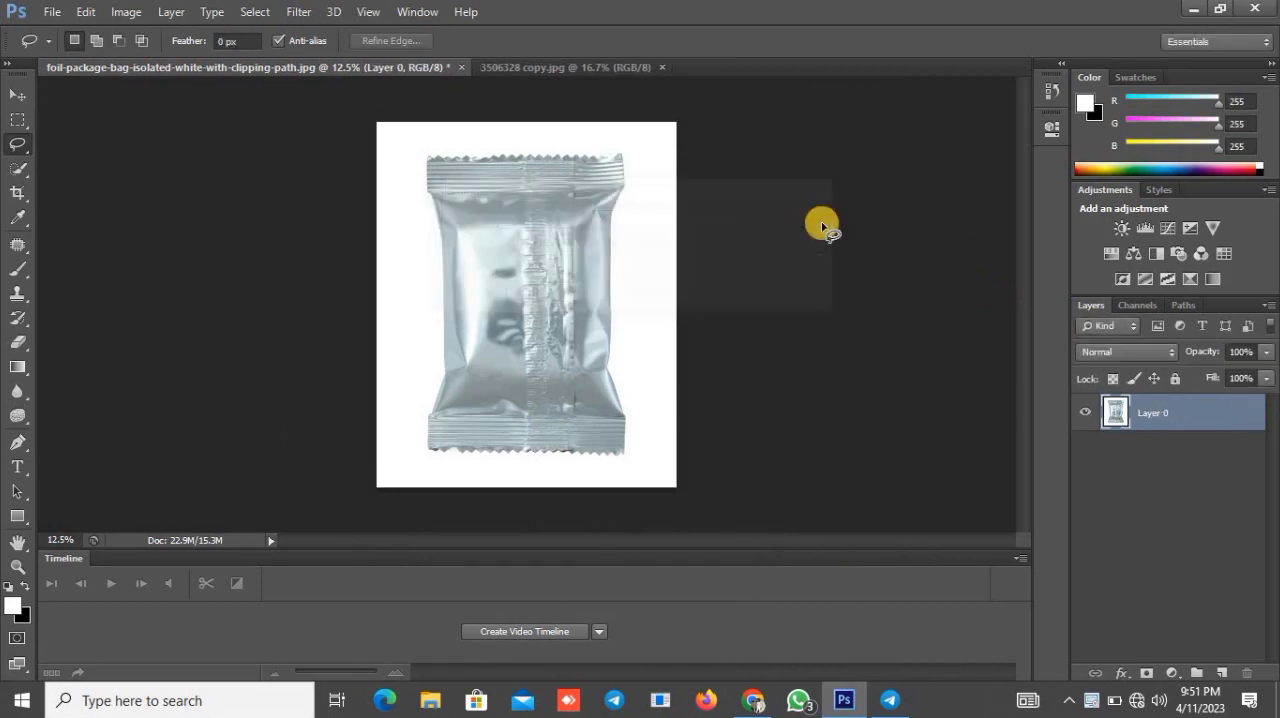
# Step: Select the whole foil package with the Quick Selection tool and add a layer mask that hides the white background
pyautogui.rightClick(16, 168)
pyautogui.click(67, 165)
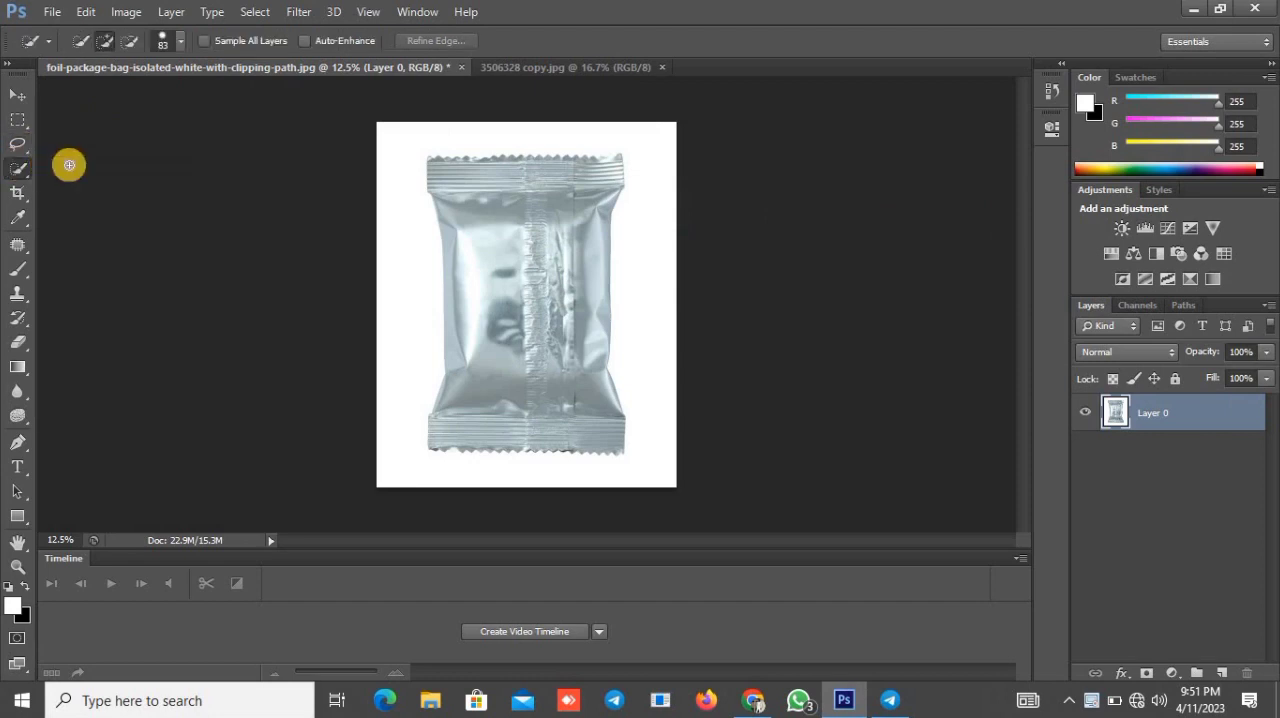
pyautogui.click(497, 244)
pyautogui.click(494, 217)
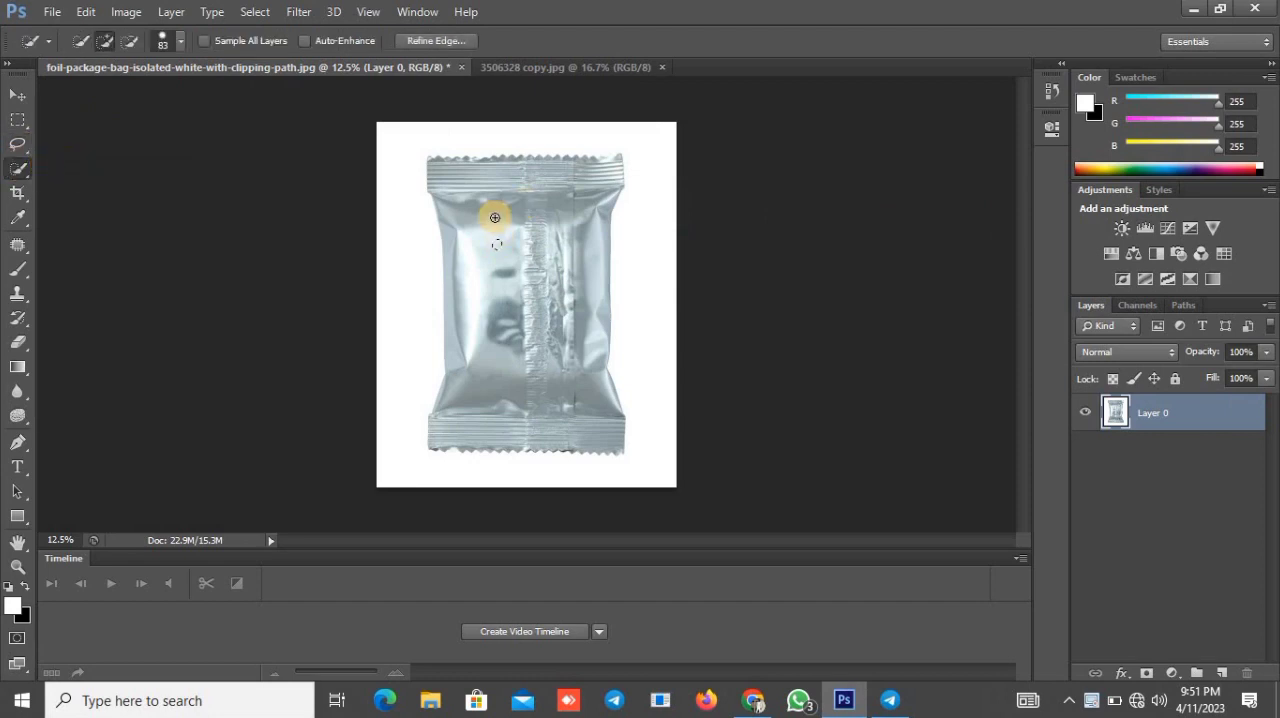
pyautogui.moveTo(466, 184)
pyautogui.mouseDown()
pyautogui.moveTo(500, 180)
pyautogui.moveTo(457, 163)
pyautogui.moveTo(486, 151)
pyautogui.moveTo(580, 183)
pyautogui.moveTo(563, 177)
pyautogui.moveTo(617, 162)
pyautogui.mouseUp()
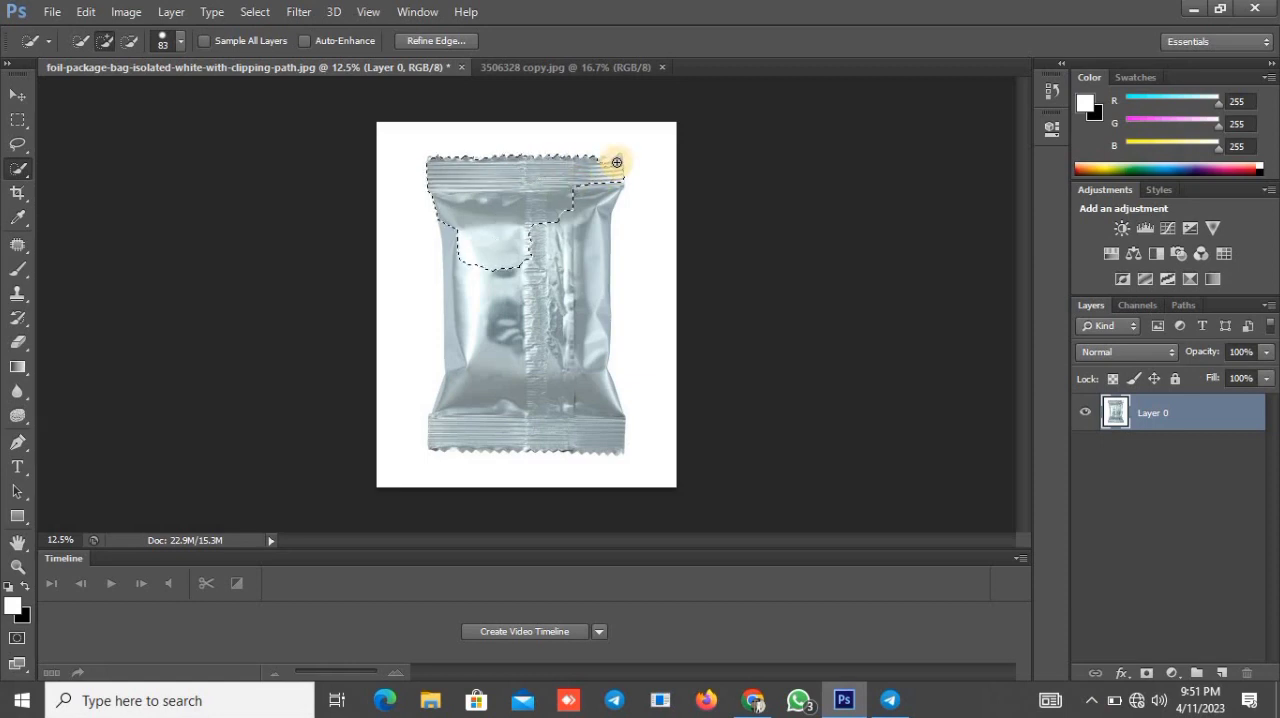
pyautogui.moveTo(557, 250)
pyautogui.mouseDown()
pyautogui.moveTo(580, 266)
pyautogui.moveTo(583, 249)
pyautogui.moveTo(542, 318)
pyautogui.moveTo(506, 314)
pyautogui.moveTo(500, 377)
pyautogui.moveTo(457, 449)
pyautogui.moveTo(457, 437)
pyautogui.moveTo(629, 399)
pyautogui.mouseUp()
pyautogui.click(543, 318)
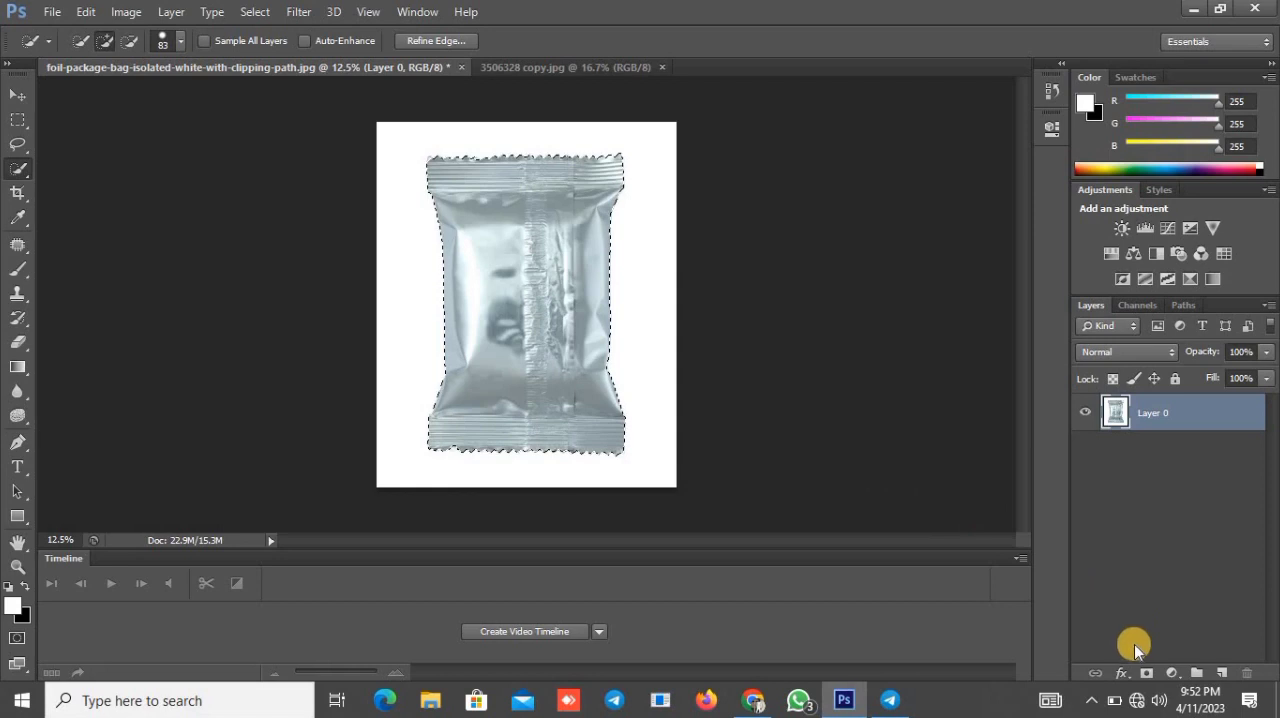
pyautogui.click(1146, 673)
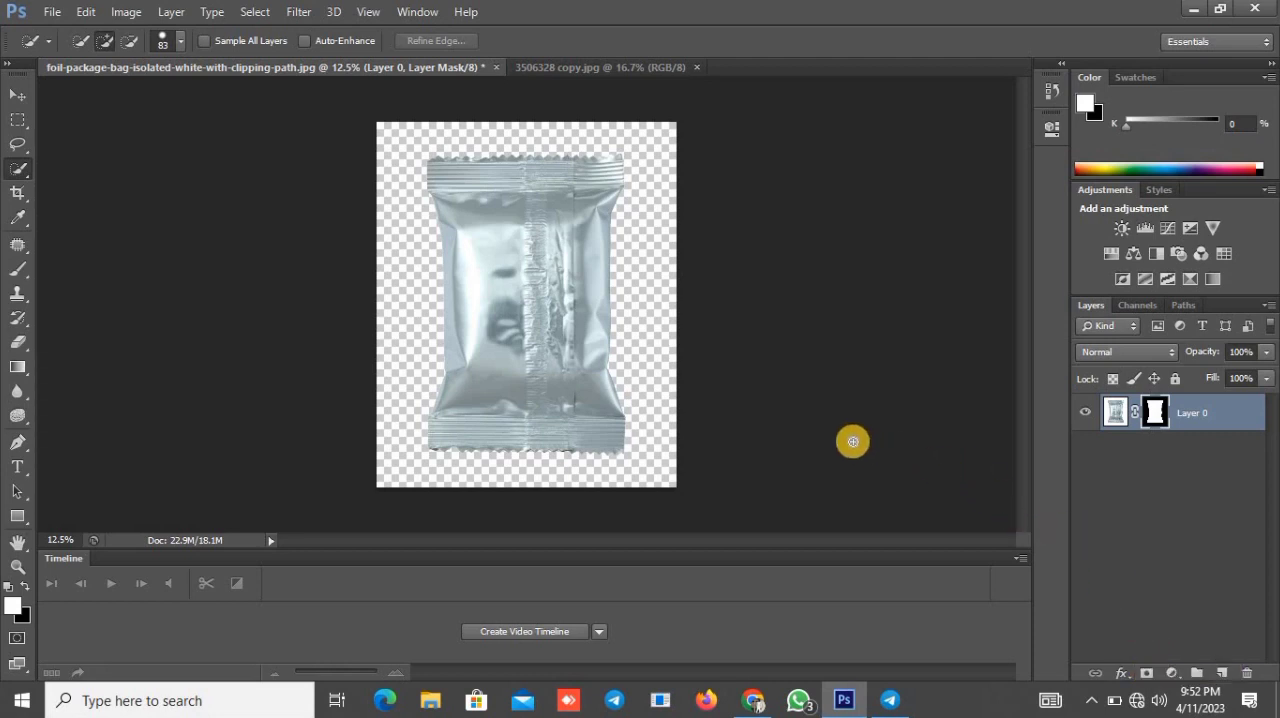
# Step: Add a new layer above the foil package and paste the entire 3506328 copy pattern image into it
pyautogui.click(1221, 673)
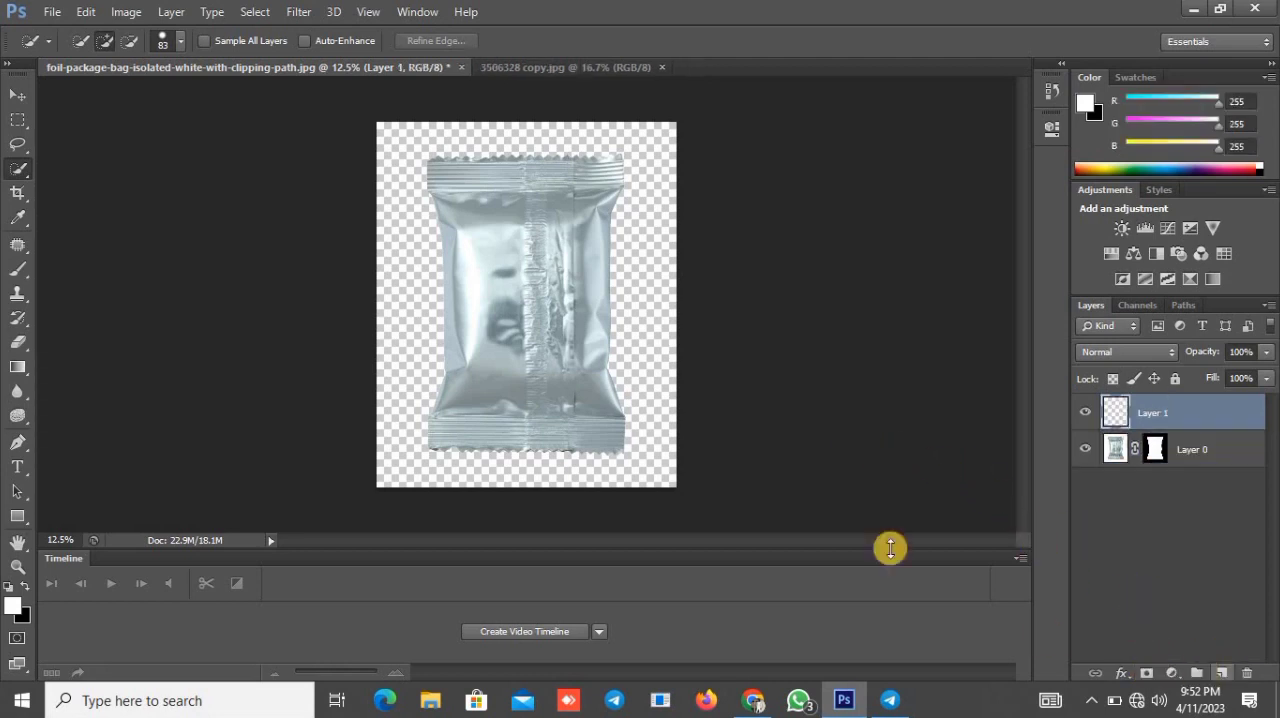
pyautogui.click(509, 66)
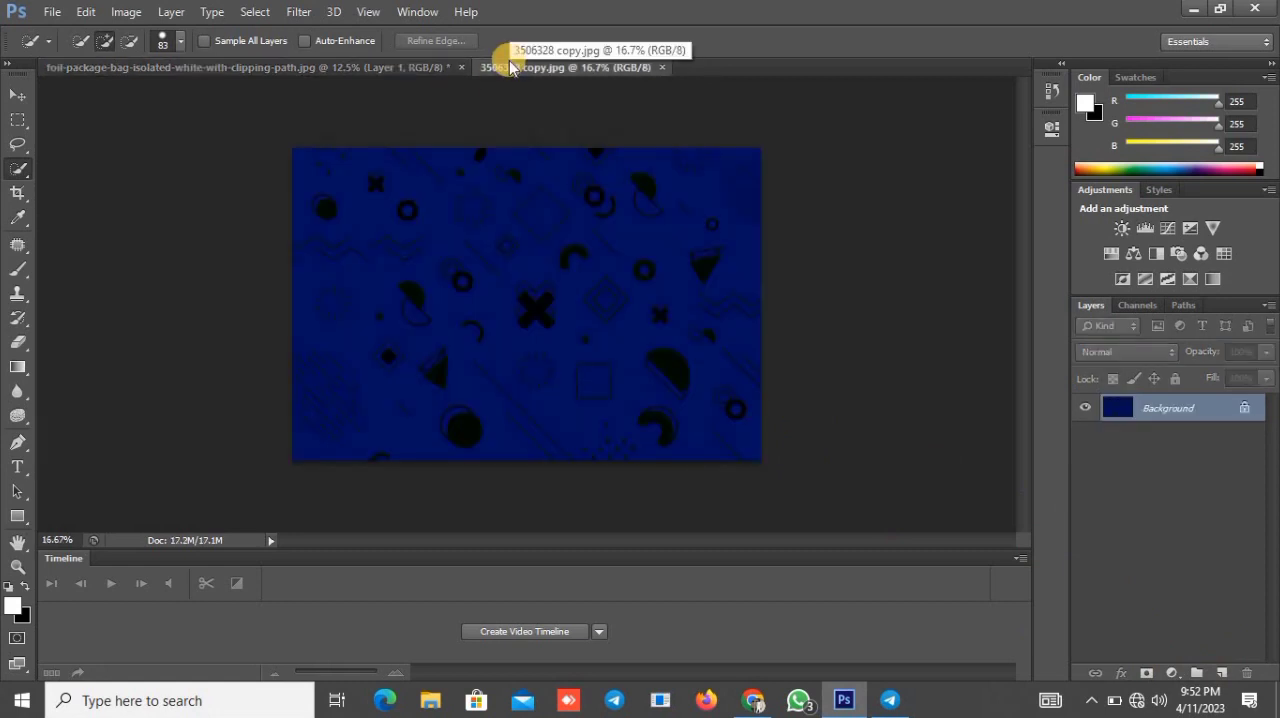
pyautogui.hotkey('ctrl', 'a')
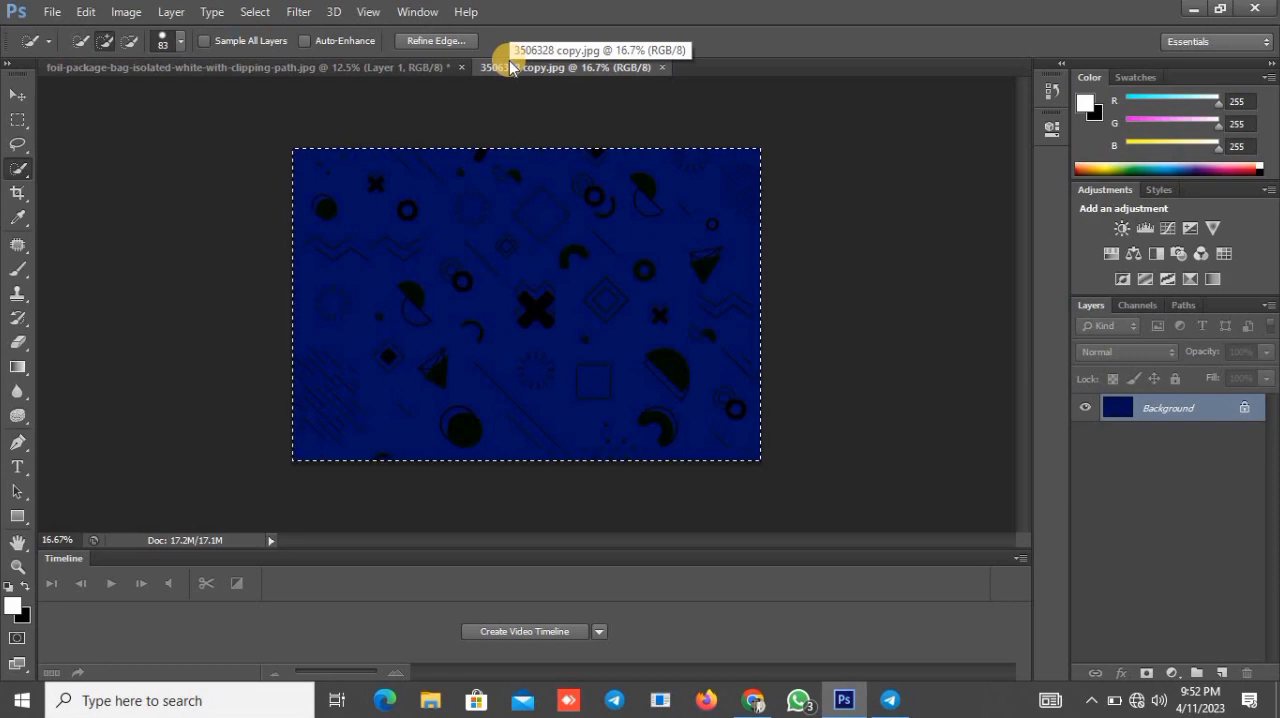
pyautogui.click(432, 66)
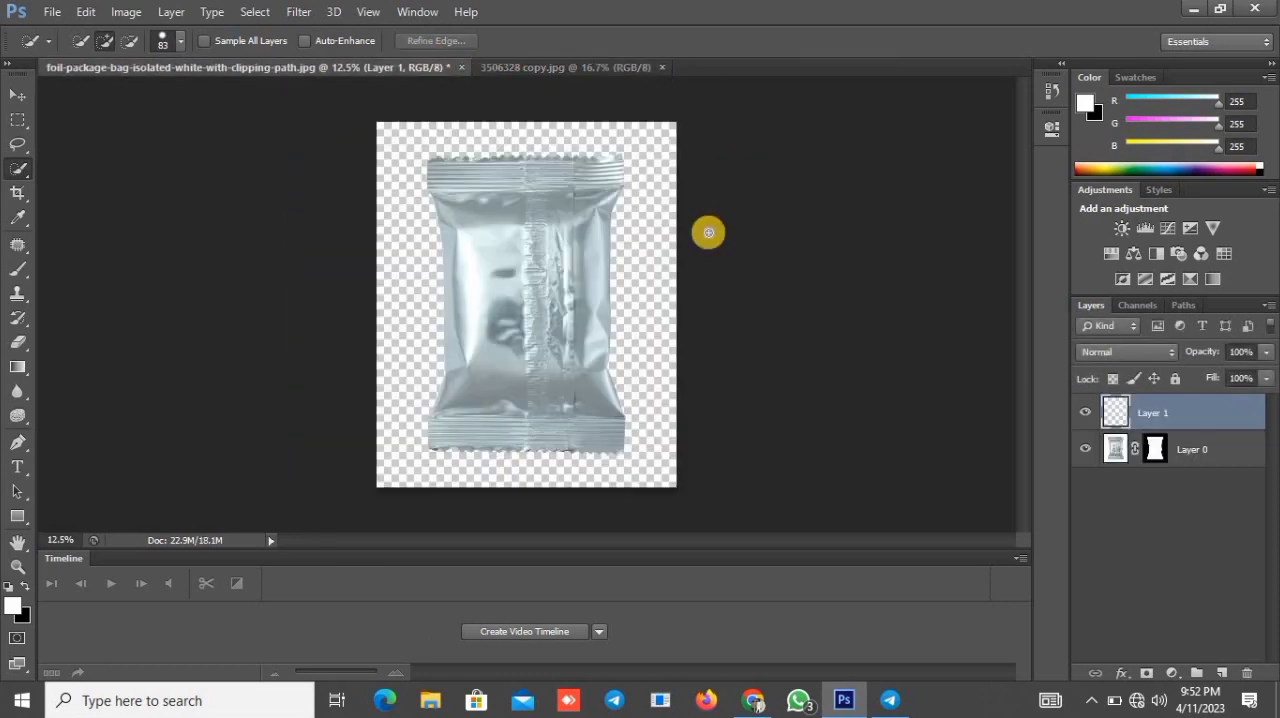
pyautogui.hotkey('ctrl', 'v')
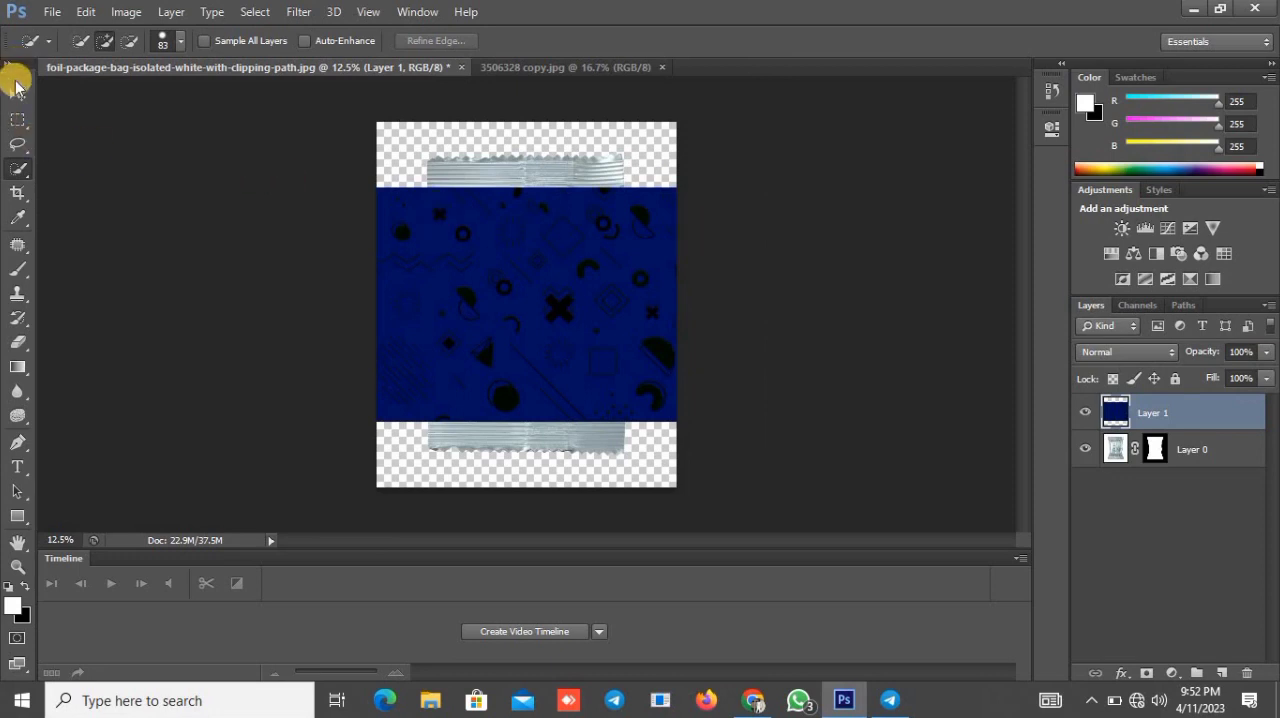
# Step: Rotate the pattern layer about -90° and stretch it to about 104% by 128% to cover the canvas, applying the transformation
pyautogui.click(16, 95)
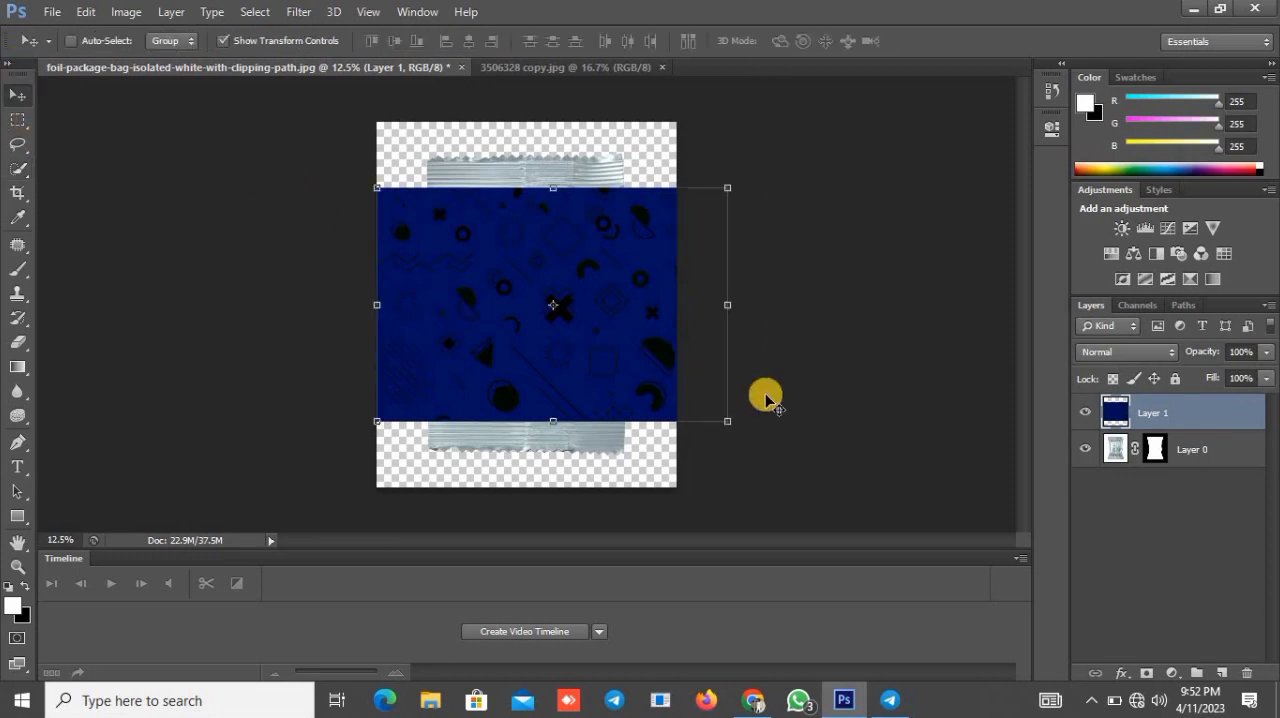
pyautogui.moveTo(743, 346); pyautogui.dragTo(582, 166)
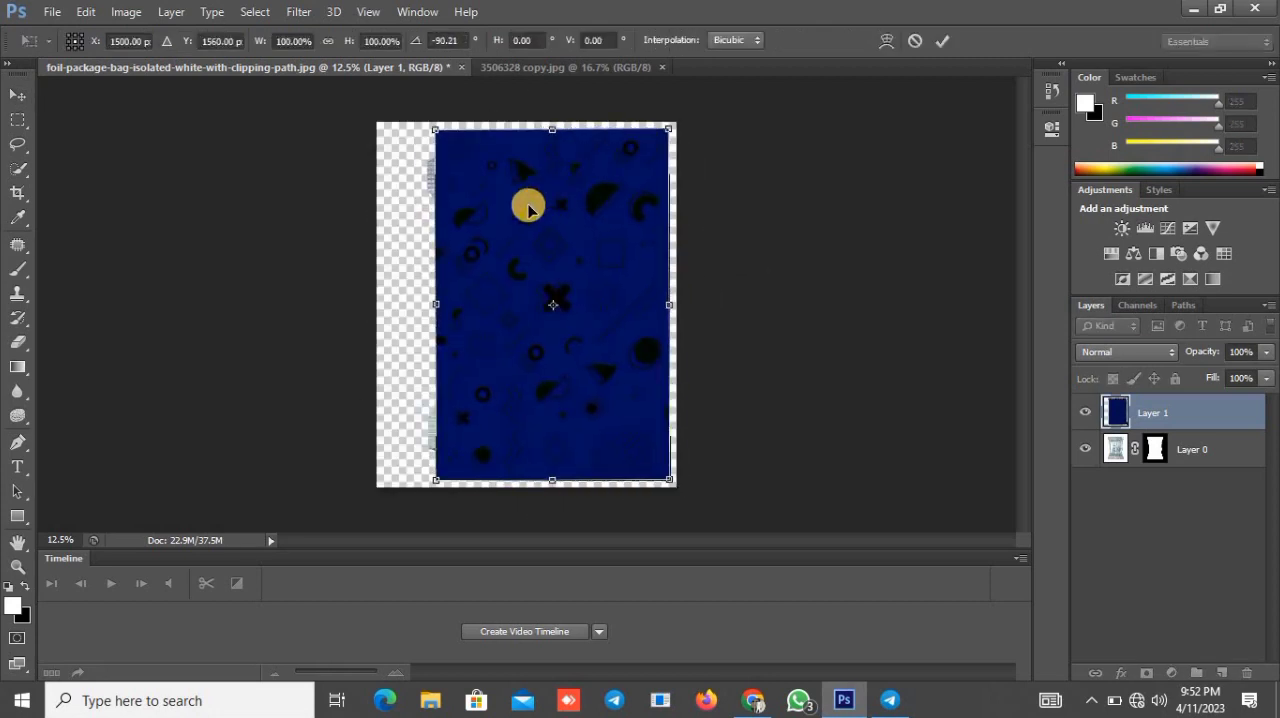
pyautogui.moveTo(437, 304); pyautogui.dragTo(377, 304)
pyautogui.moveTo(531, 133); pyautogui.dragTo(529, 120)
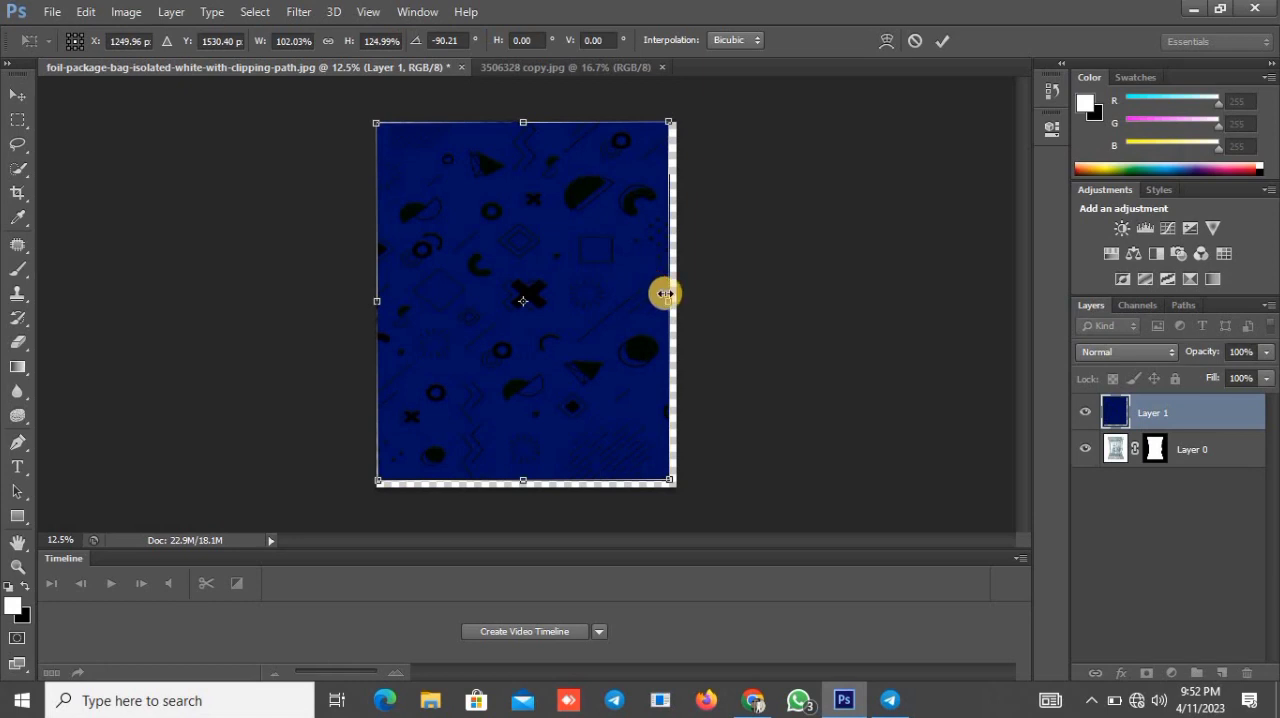
pyautogui.moveTo(666, 295); pyautogui.dragTo(676, 295)
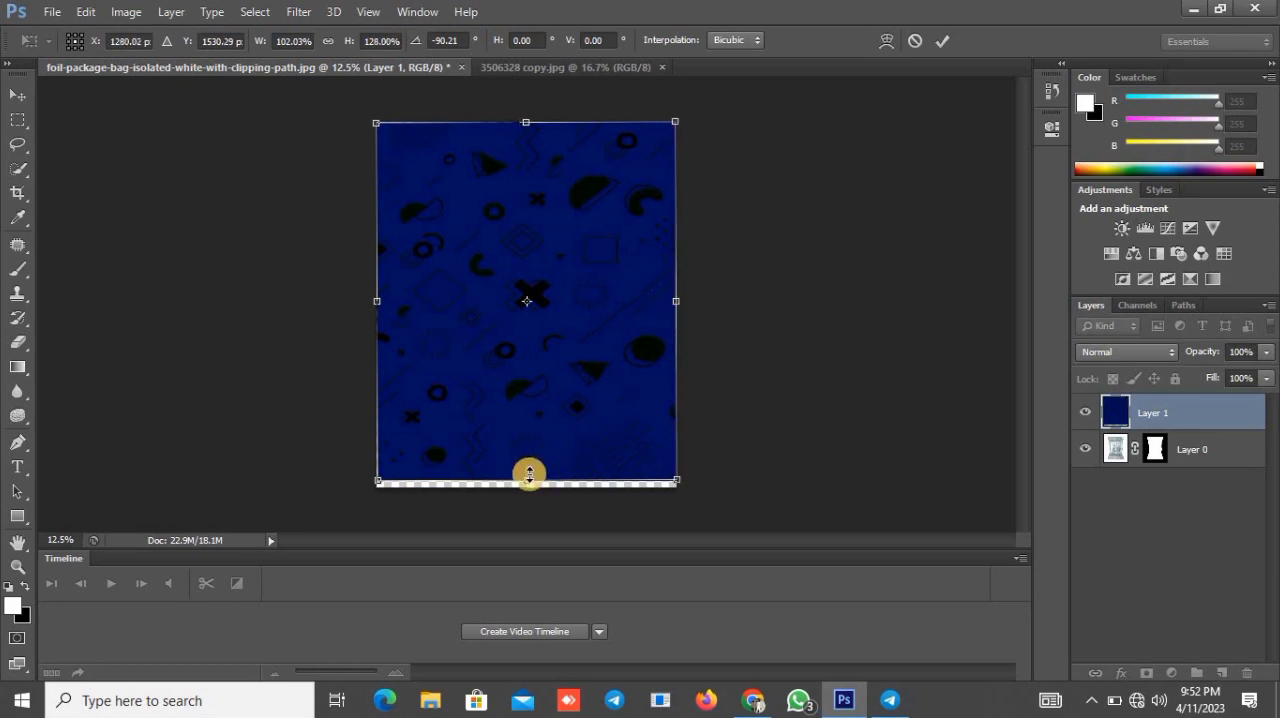
pyautogui.moveTo(527, 480); pyautogui.dragTo(527, 486)
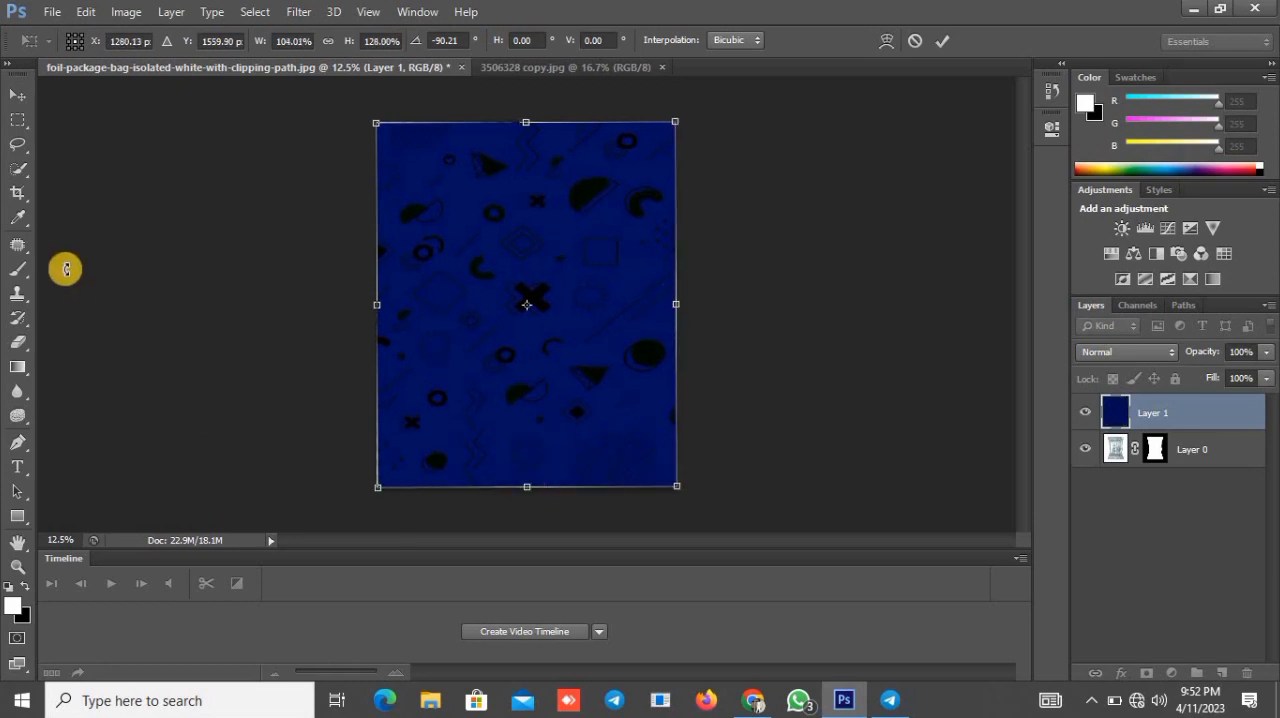
pyautogui.click(19, 144)
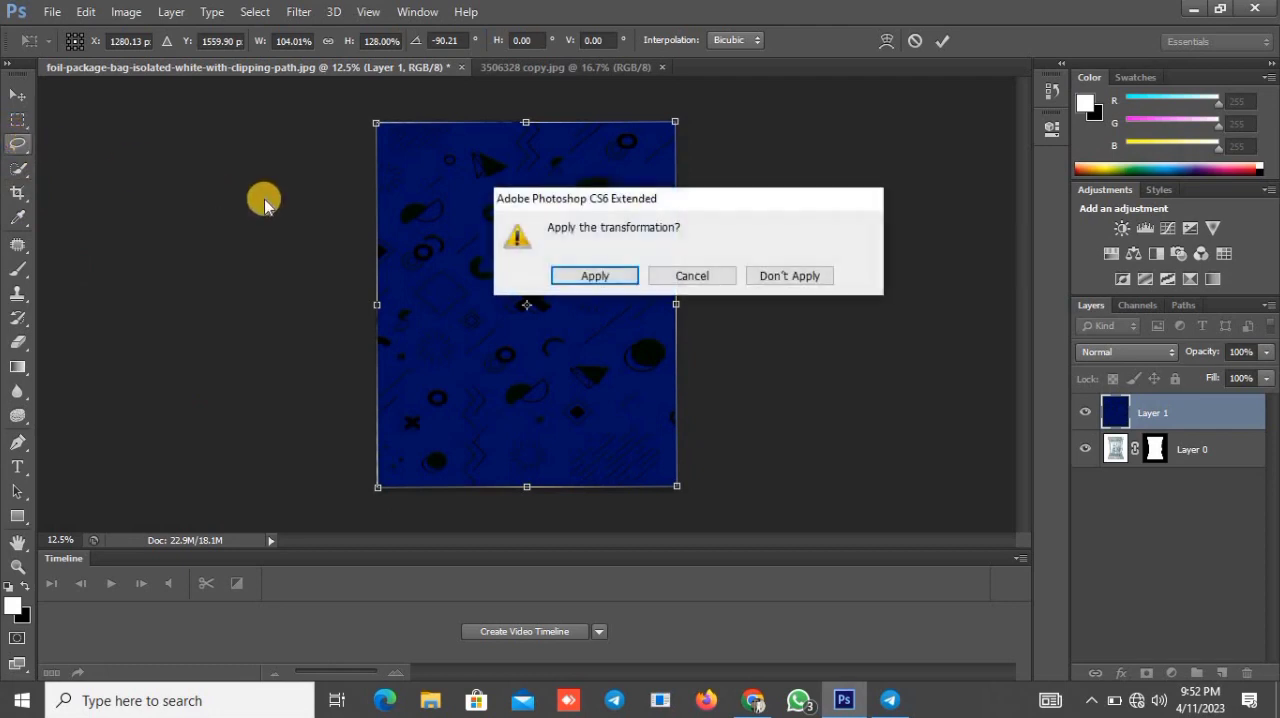
pyautogui.click(563, 274)
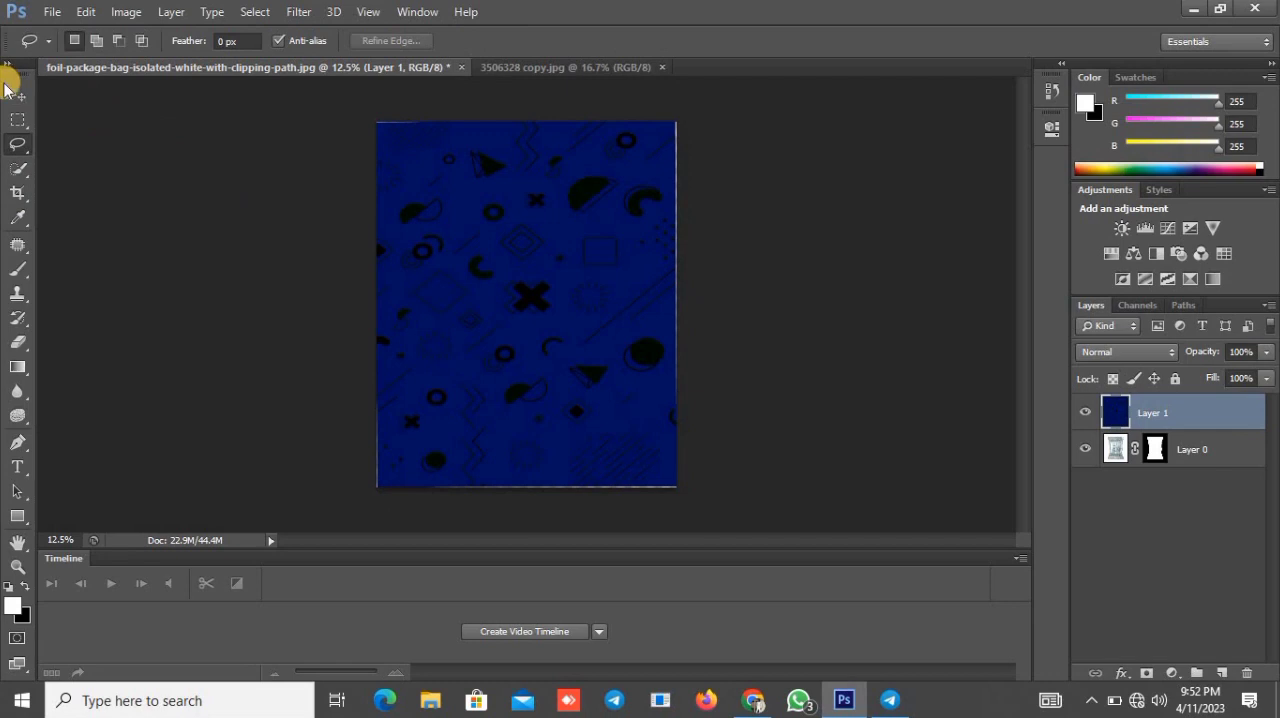
# Step: Enlarge the pattern layer to about 107% width and 106% height so it extends past all canvas edges, and apply it
pyautogui.click(17, 94)
pyautogui.moveTo(679, 302); pyautogui.dragTo(686, 298)
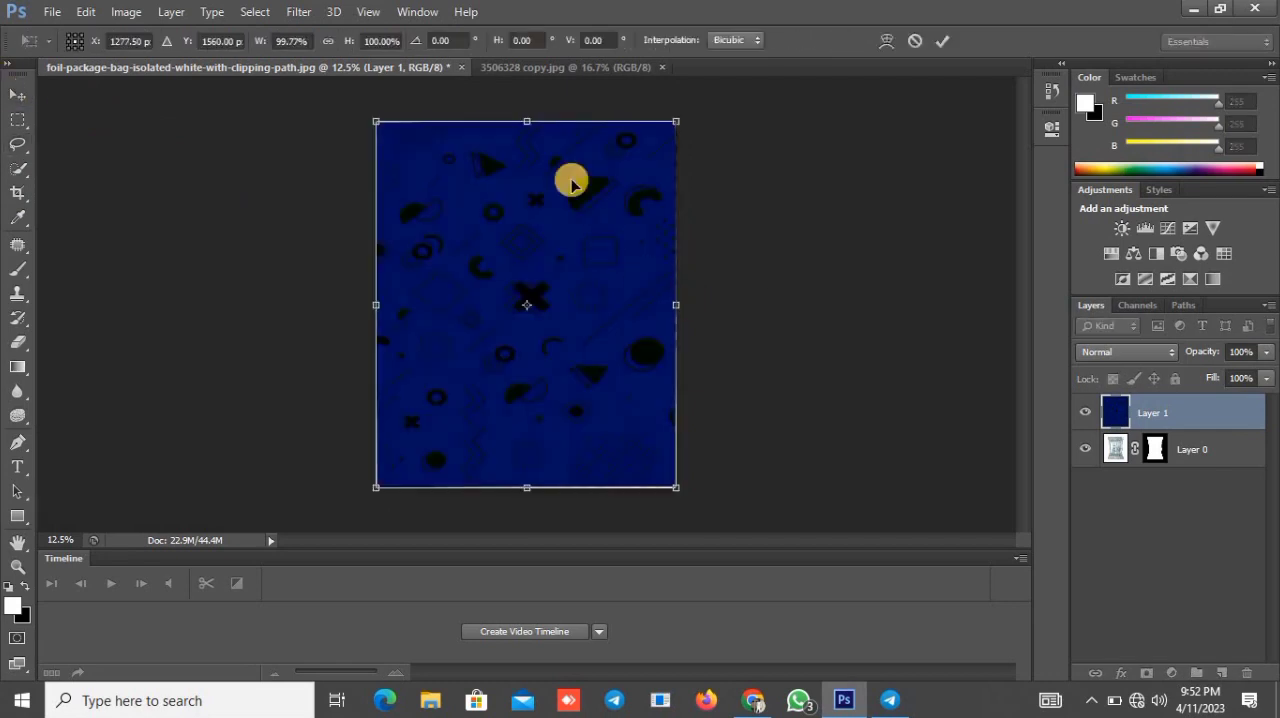
pyautogui.moveTo(538, 120); pyautogui.dragTo(535, 111)
pyautogui.moveTo(373, 302); pyautogui.dragTo(365, 301)
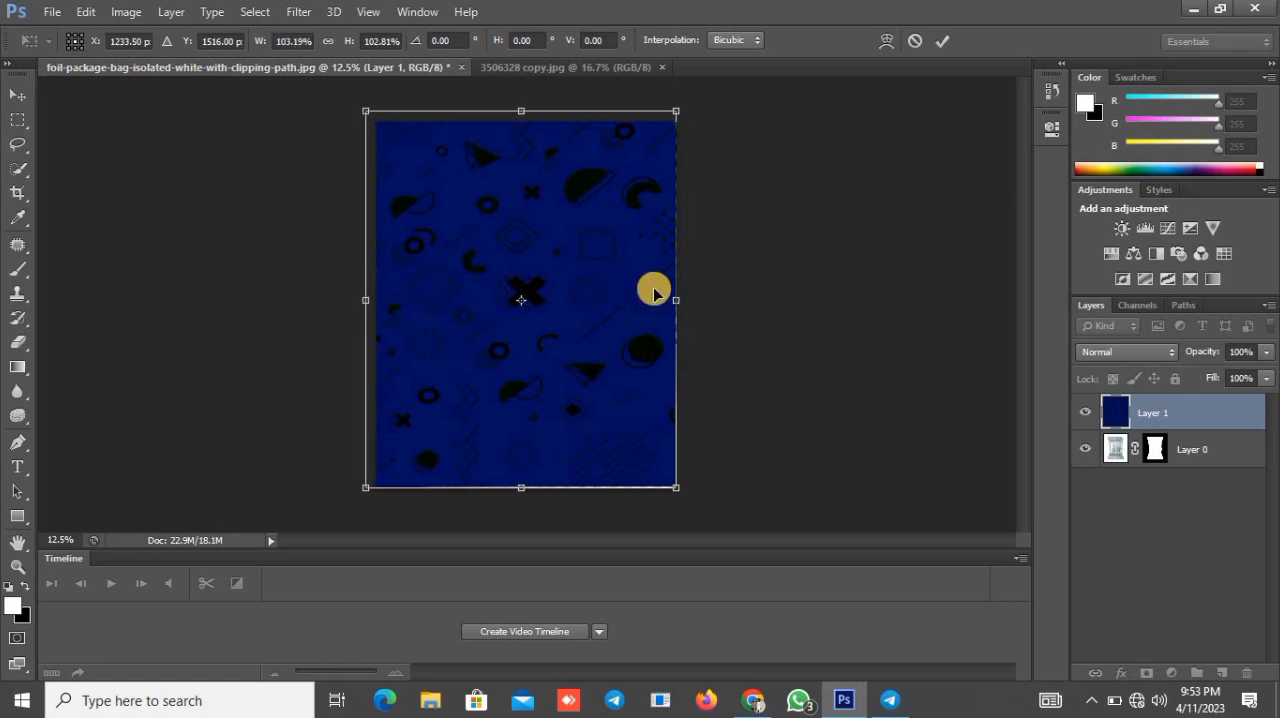
pyautogui.moveTo(671, 294); pyautogui.dragTo(686, 296)
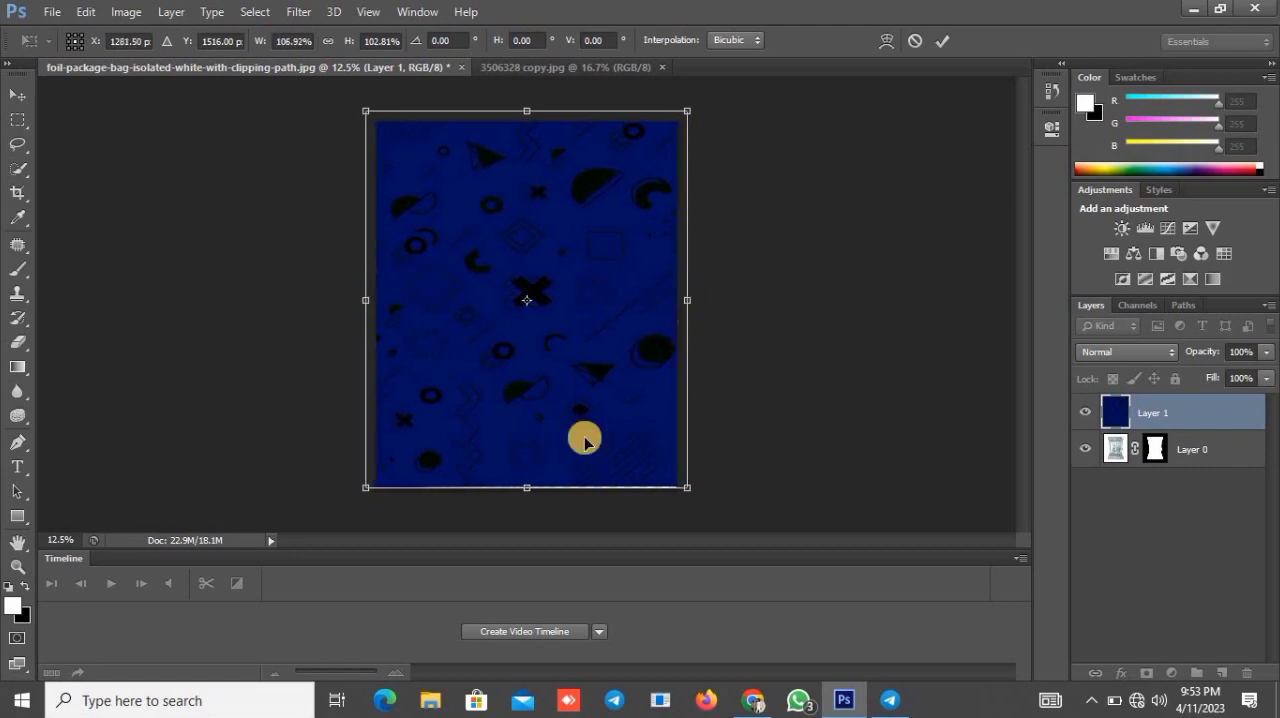
pyautogui.moveTo(538, 488); pyautogui.dragTo(524, 686)
pyautogui.click(24, 150)
pyautogui.press('Return')
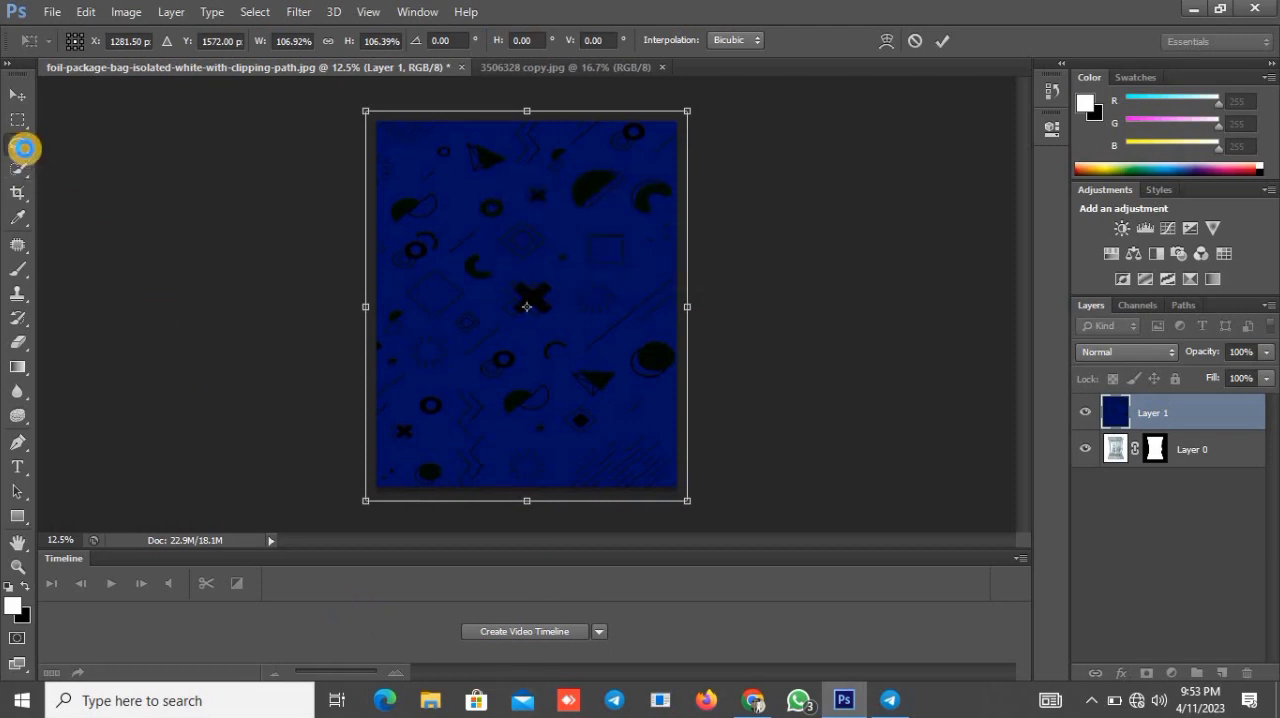
# Step: Clip the blue pattern layer to the masked foil package layer and set its blend mode to Overlay
pyautogui.rightClick(1134, 408)
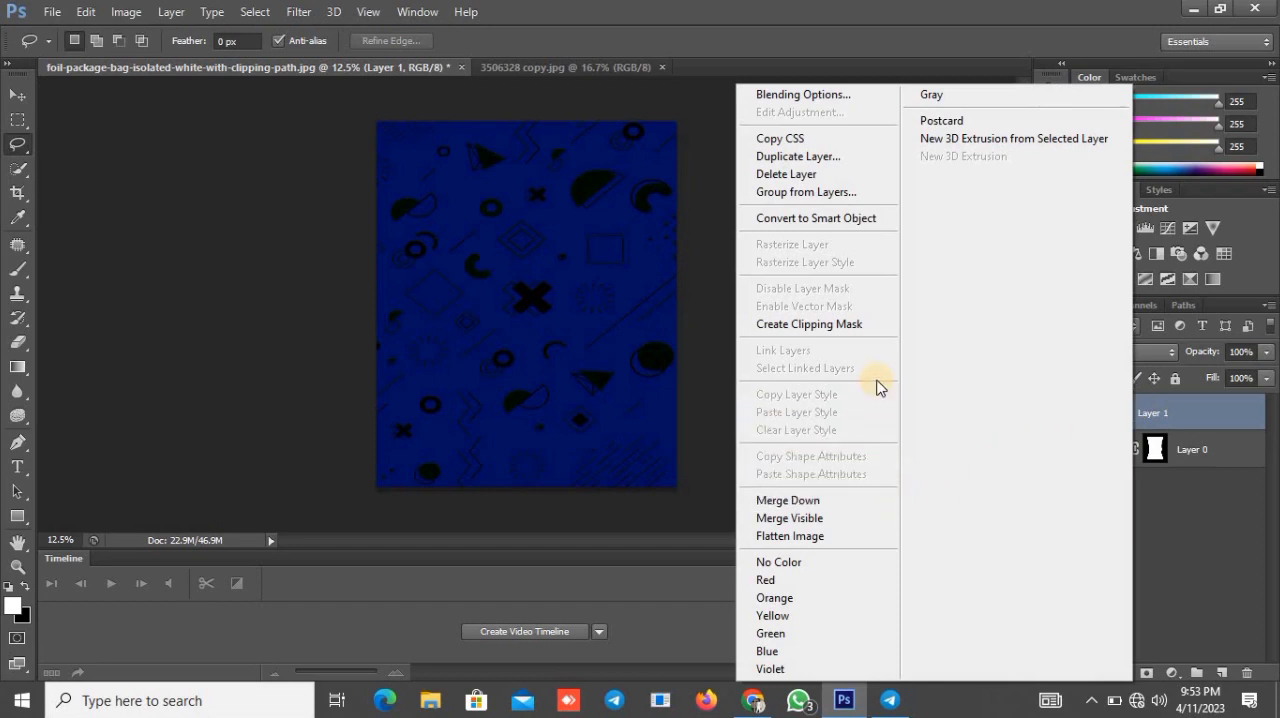
pyautogui.click(867, 331)
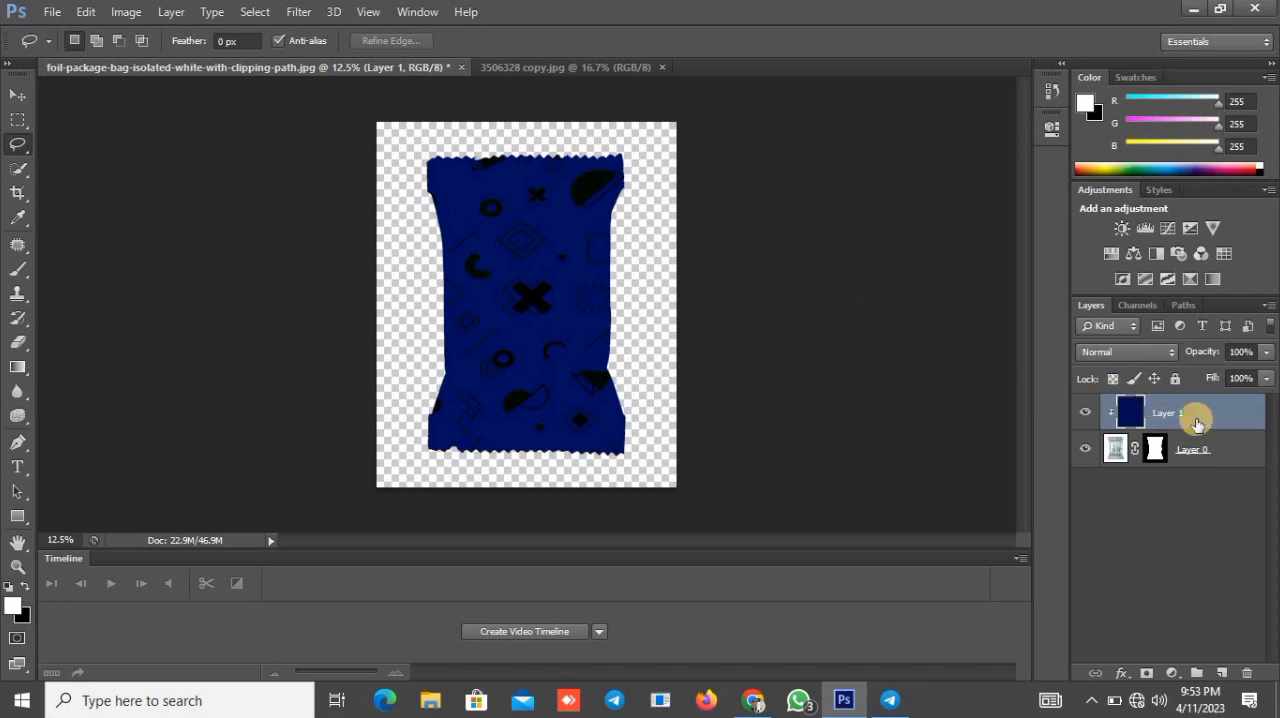
pyautogui.click(1160, 360)
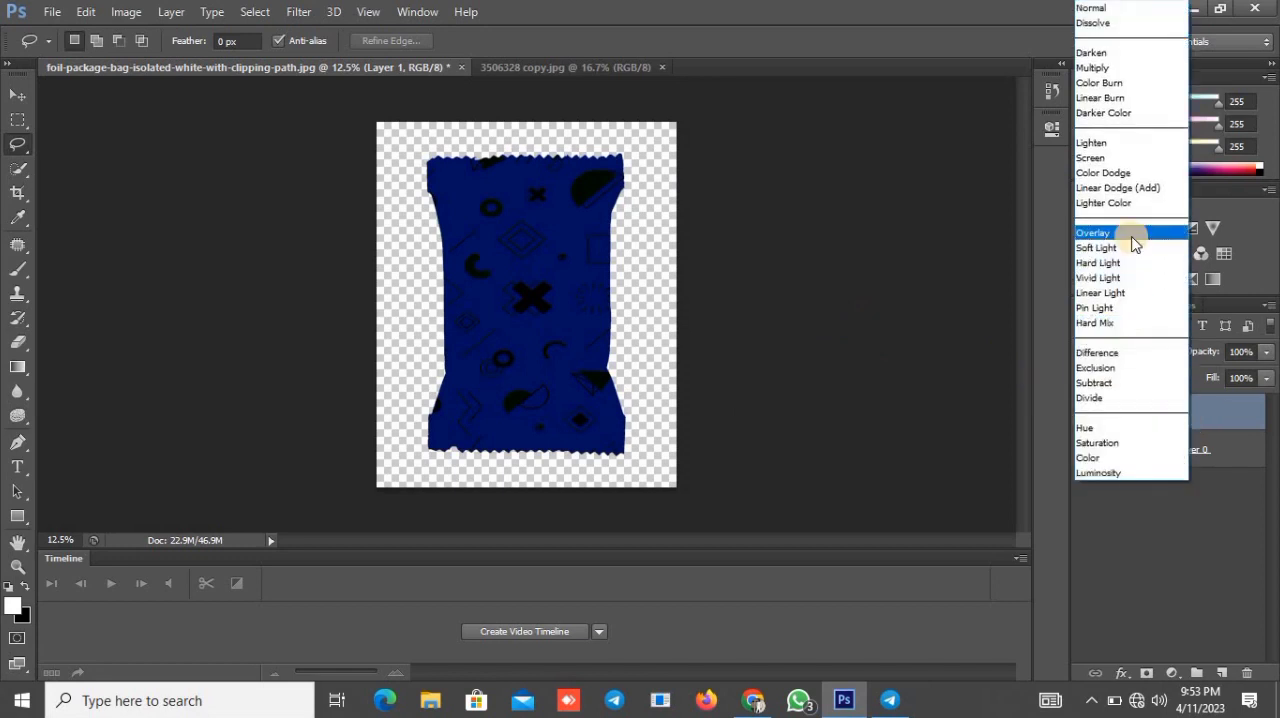
pyautogui.click(1134, 240)
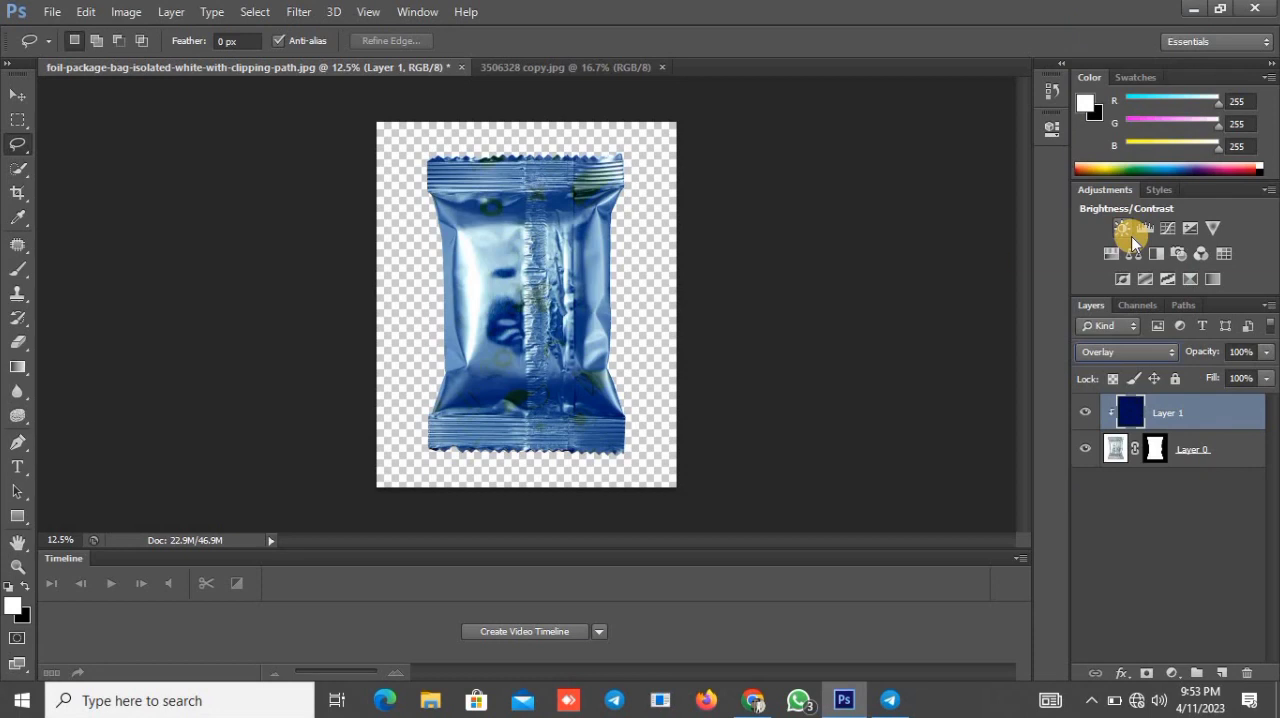
# Step: Duplicate the clipped pattern layer and set the copy's blend mode to Multiply
pyautogui.moveTo(1200, 425); pyautogui.dragTo(1226, 672)
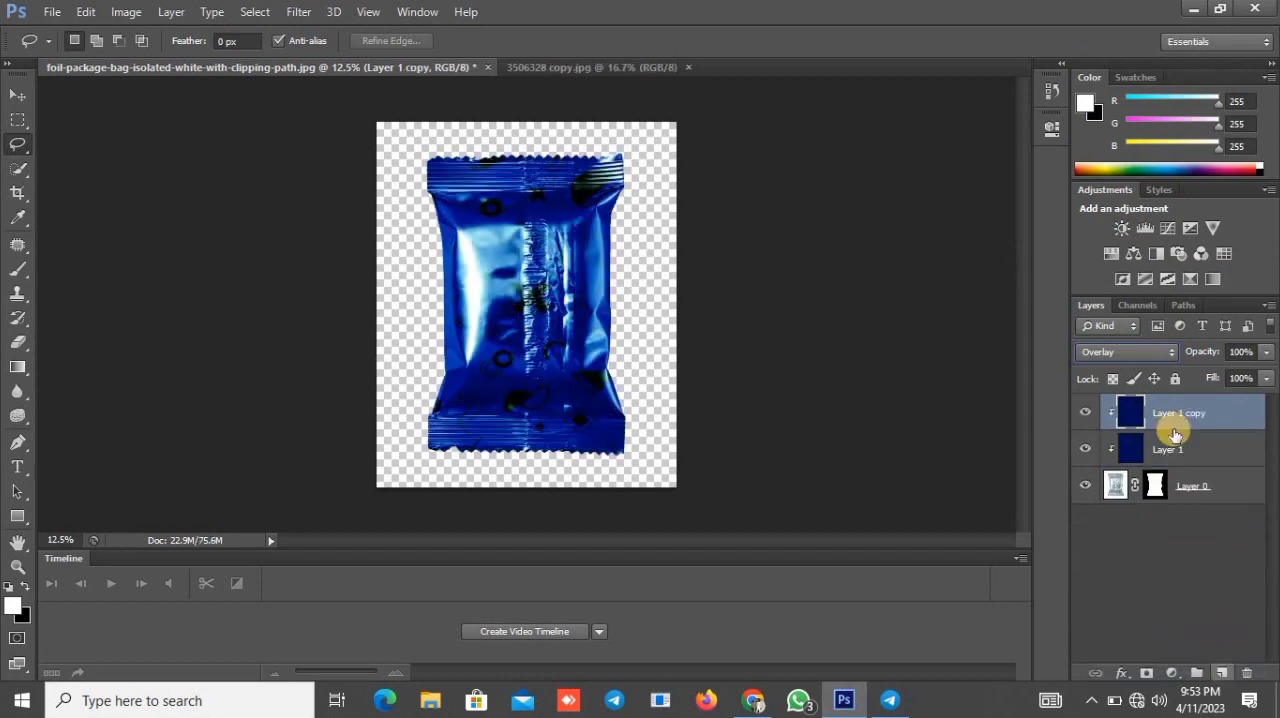
pyautogui.click(1164, 357)
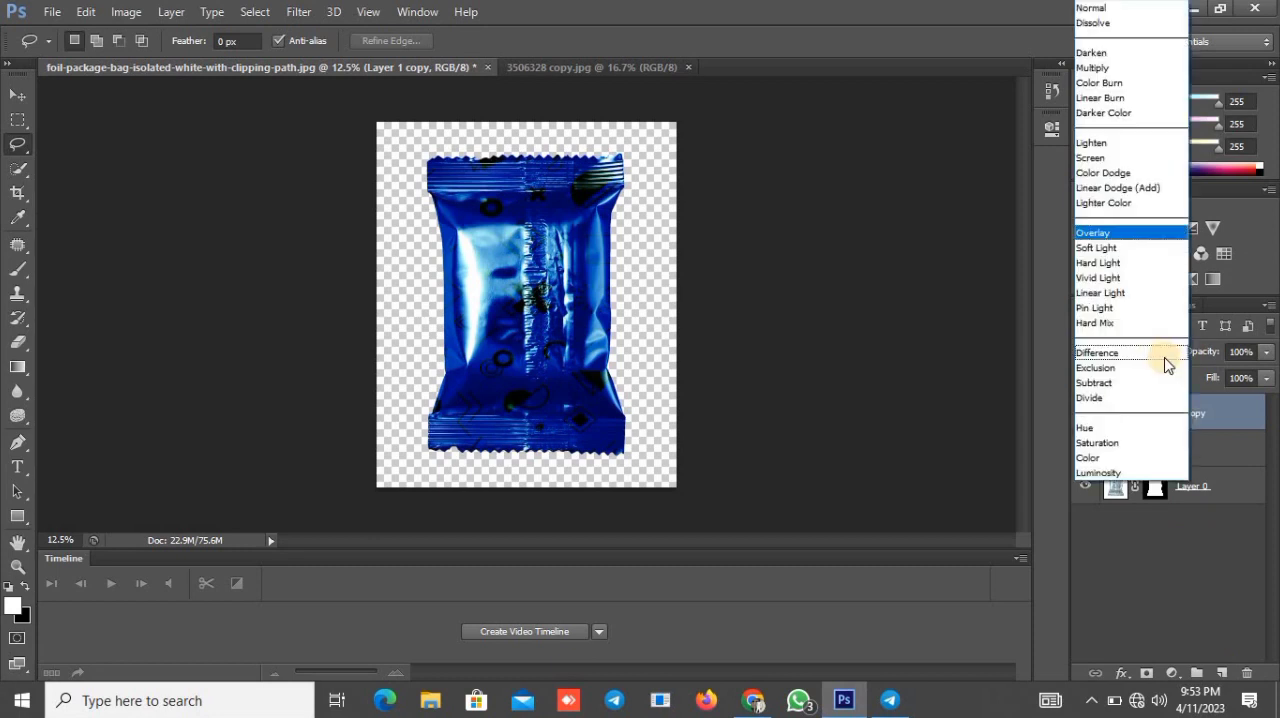
pyautogui.click(1117, 71)
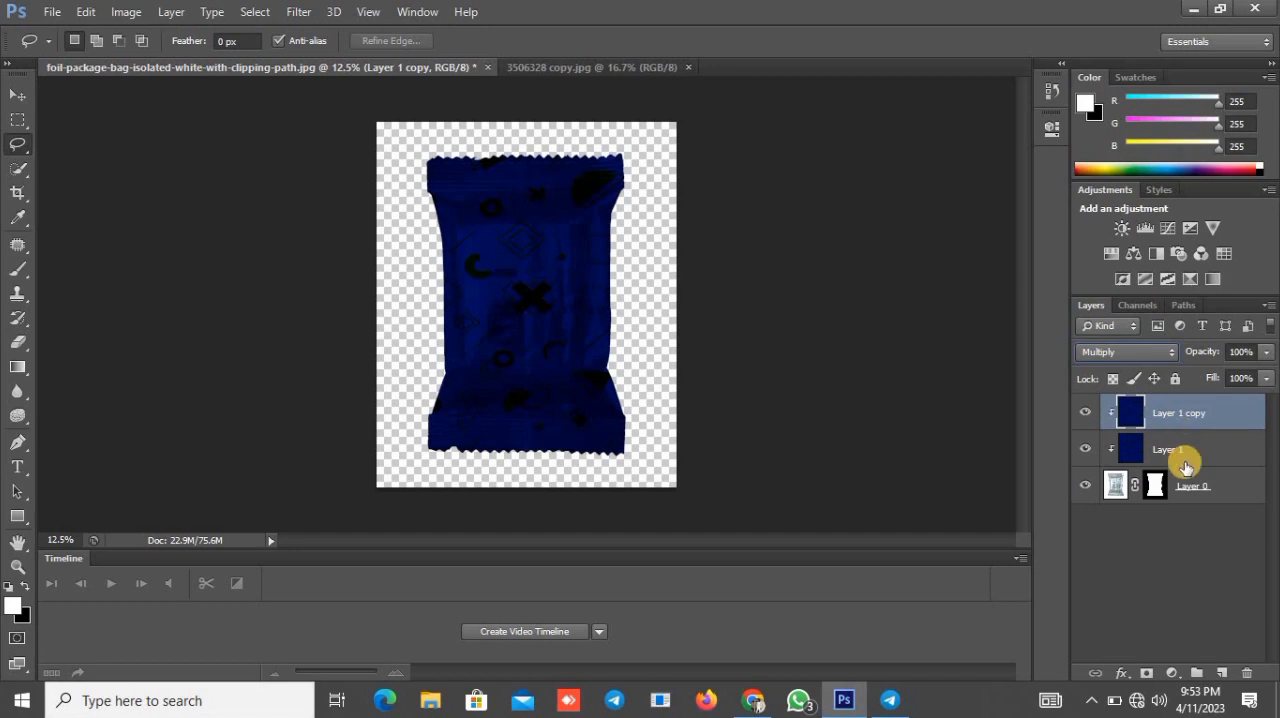
# Step: In the copied layer's blending options, split the Underlying Layer black Blend If slider to 11 / 51, keeping the white end at 255
pyautogui.click(1121, 672)
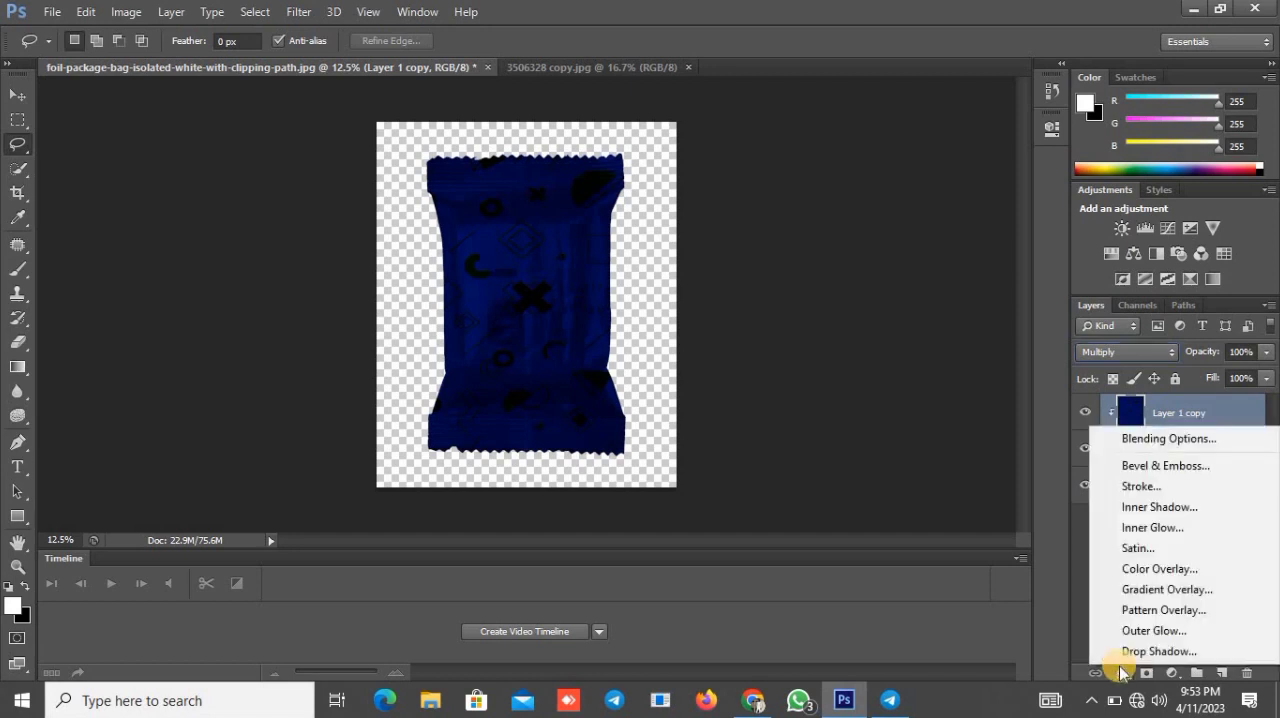
pyautogui.click(1145, 440)
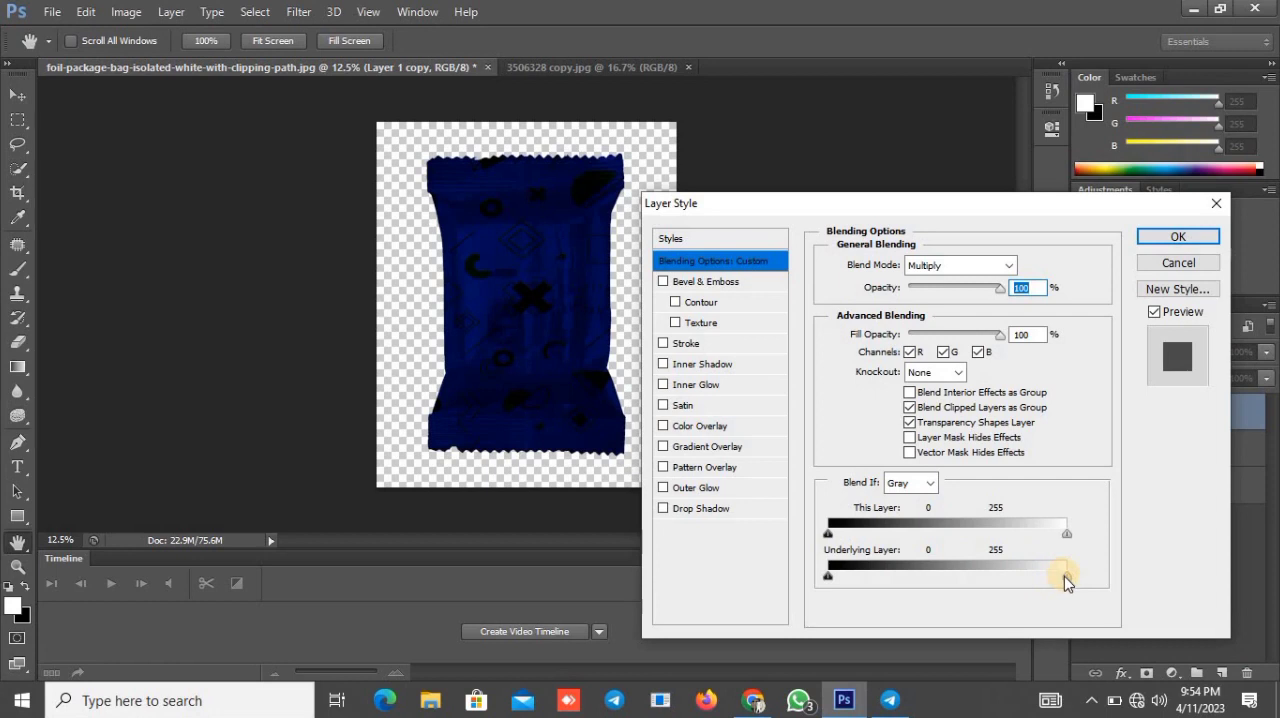
pyautogui.moveTo(1065, 577); pyautogui.dragTo(1068, 577)
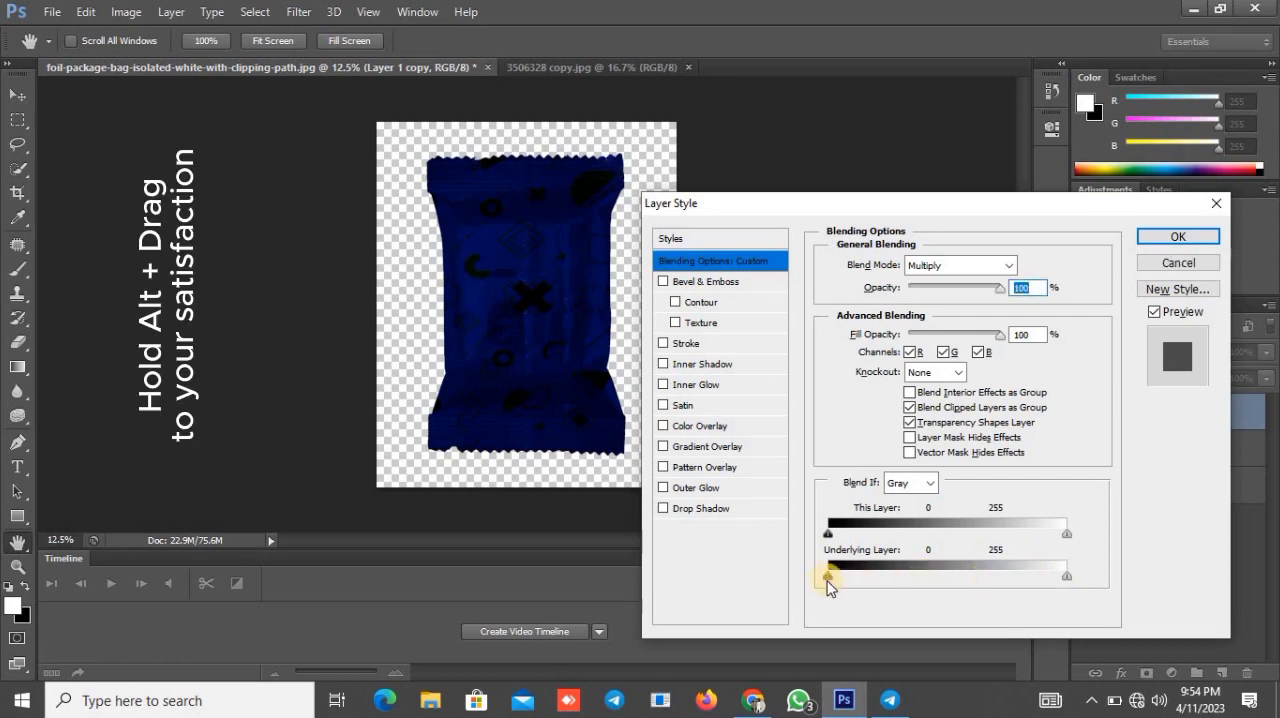
pyautogui.moveTo(829, 578)
pyautogui.mouseDown()
pyautogui.moveTo(845, 578)
pyautogui.moveTo(840, 592)
pyautogui.mouseUp()
pyautogui.moveTo(855, 577); pyautogui.dragTo(867, 588)
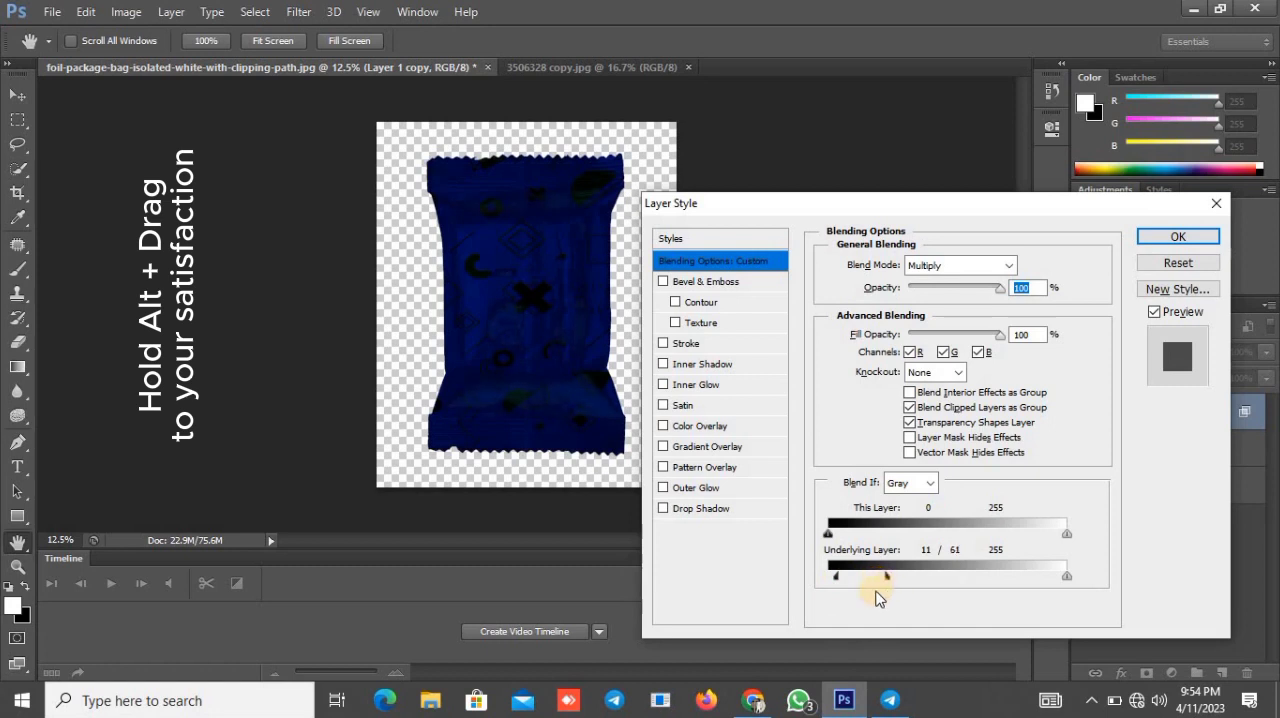
pyautogui.keyDown('alt'); pyautogui.click(1066, 578); pyautogui.keyUp('alt')
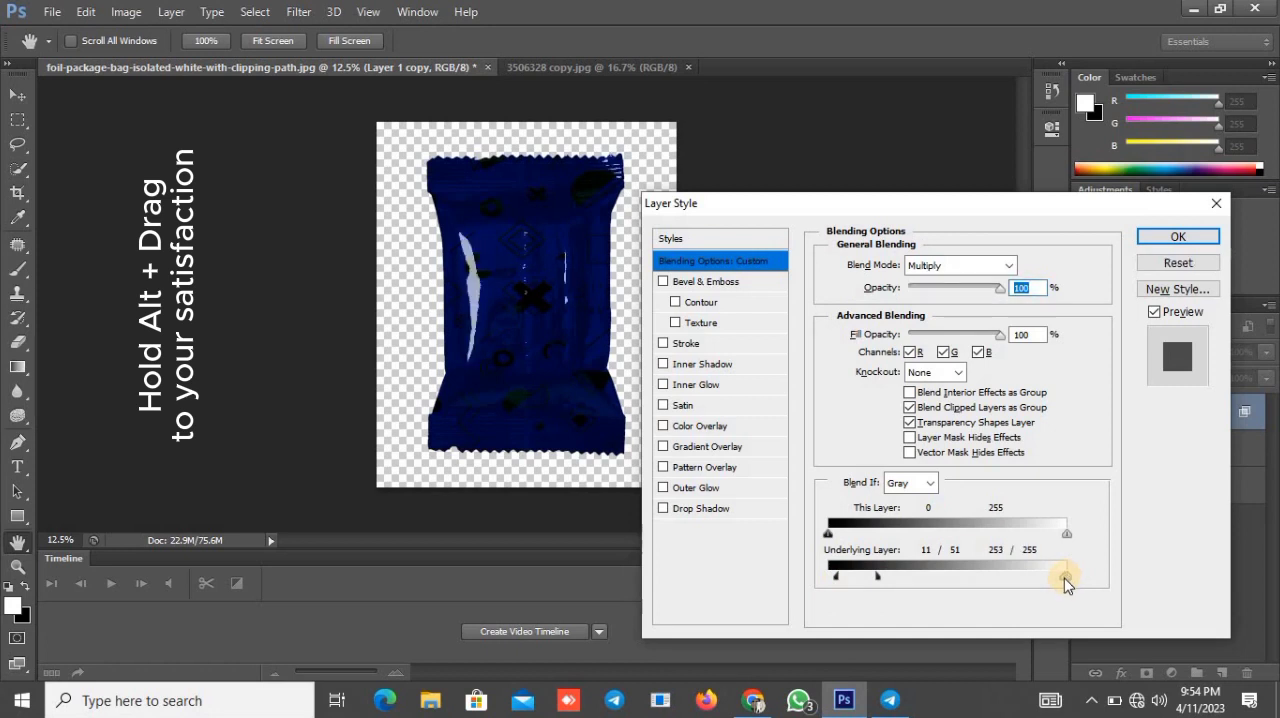
# Step: Split the This Layer Blend If sliders to 0 / 21 for black and 225 / 255 for white, and apply the layer style
pyautogui.click(829, 531)
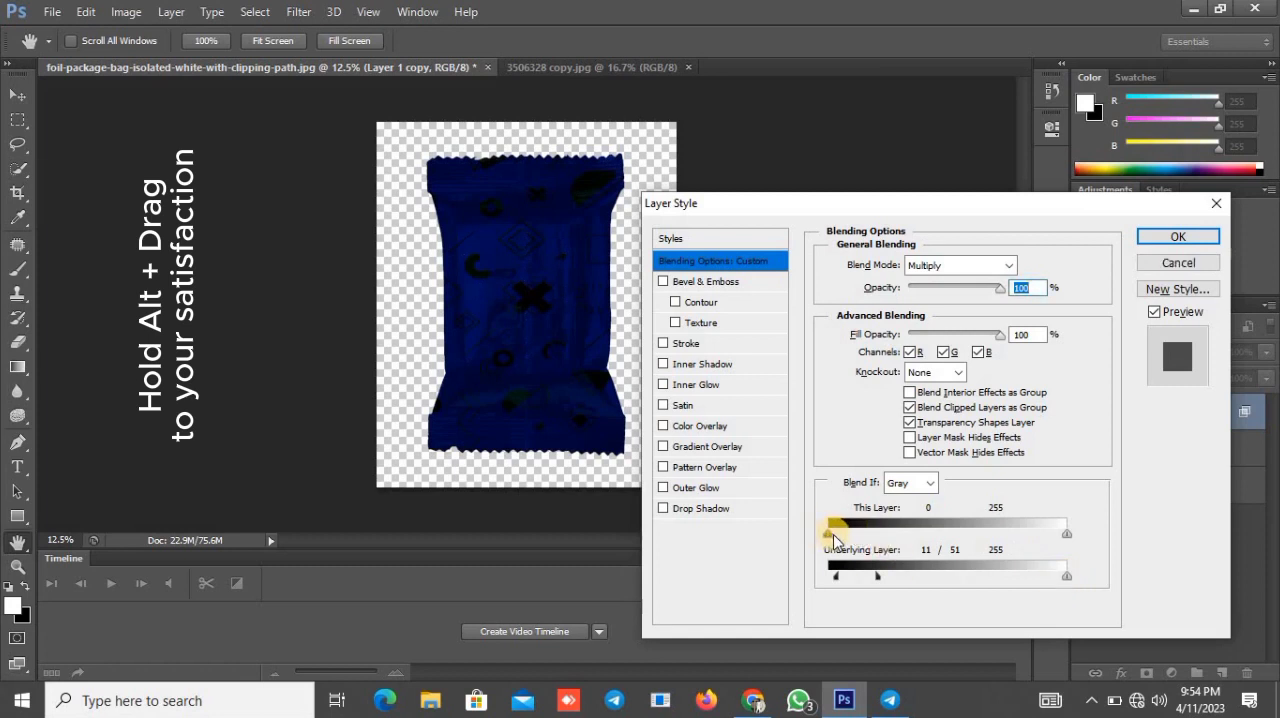
pyautogui.moveTo(833, 538); pyautogui.dragTo(848, 545)
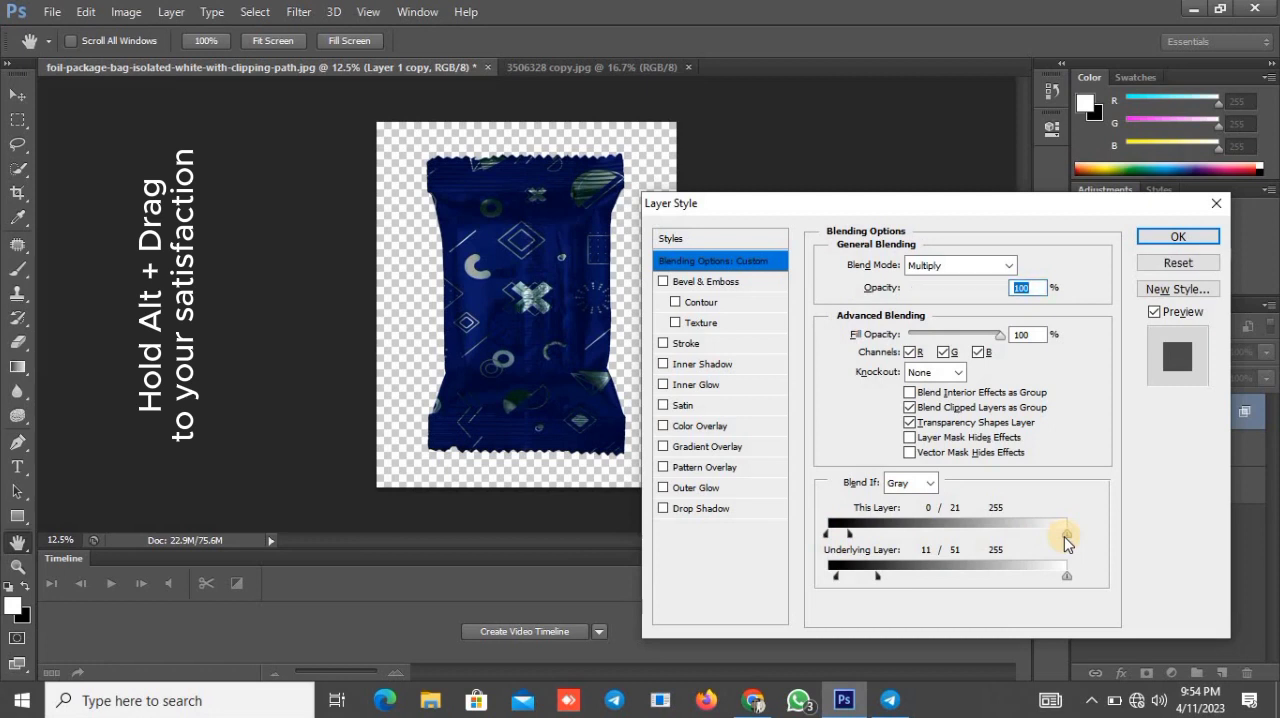
pyautogui.moveTo(1058, 545); pyautogui.dragTo(1050, 548)
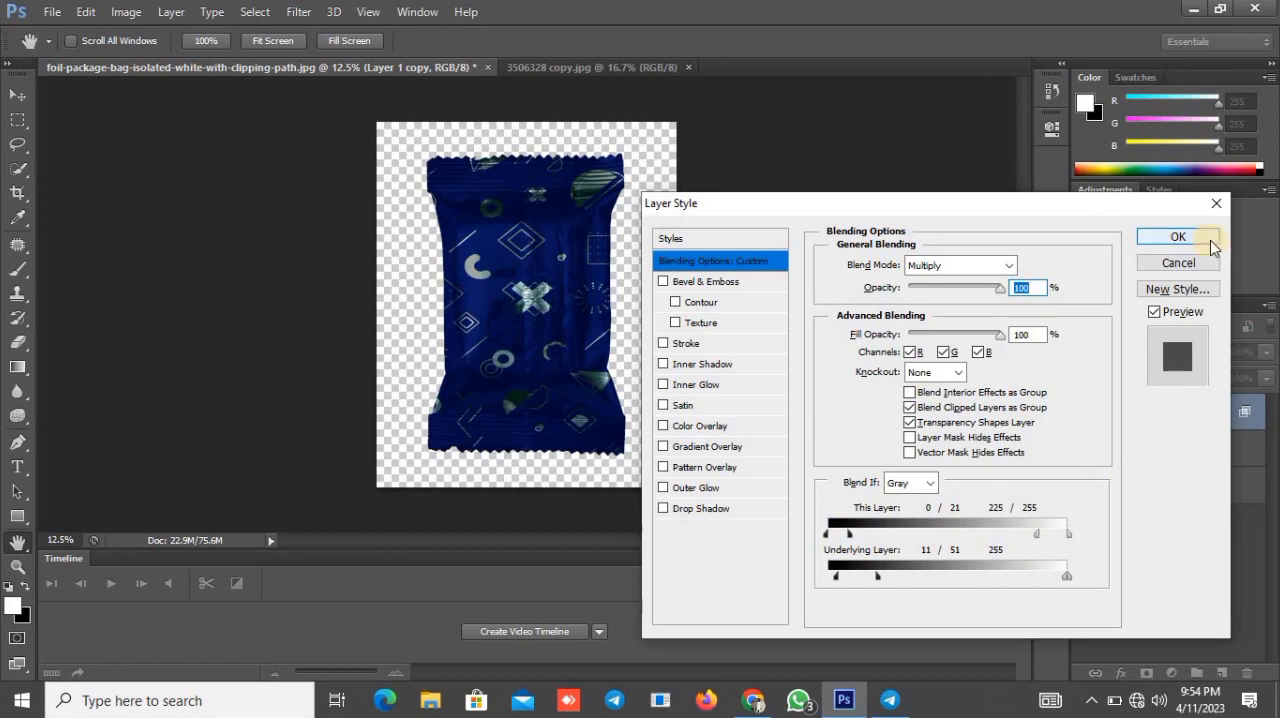
pyautogui.click(1178, 237)
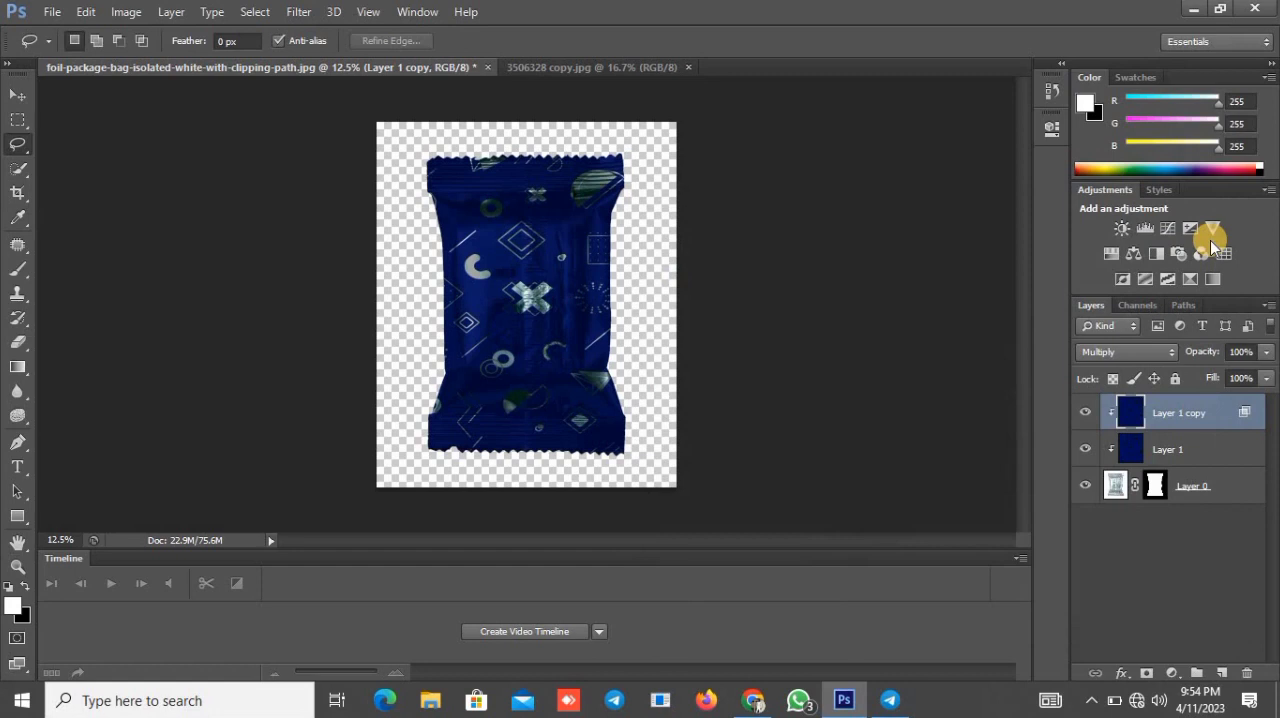
# Step: Examine the blended pattern up close across the middle and lower part of the package, and return to the full view
pyautogui.hotkey('ctrl', '+')
pyautogui.hotkey('ctrl', '+')
pyautogui.hotkey('ctrl', '+')
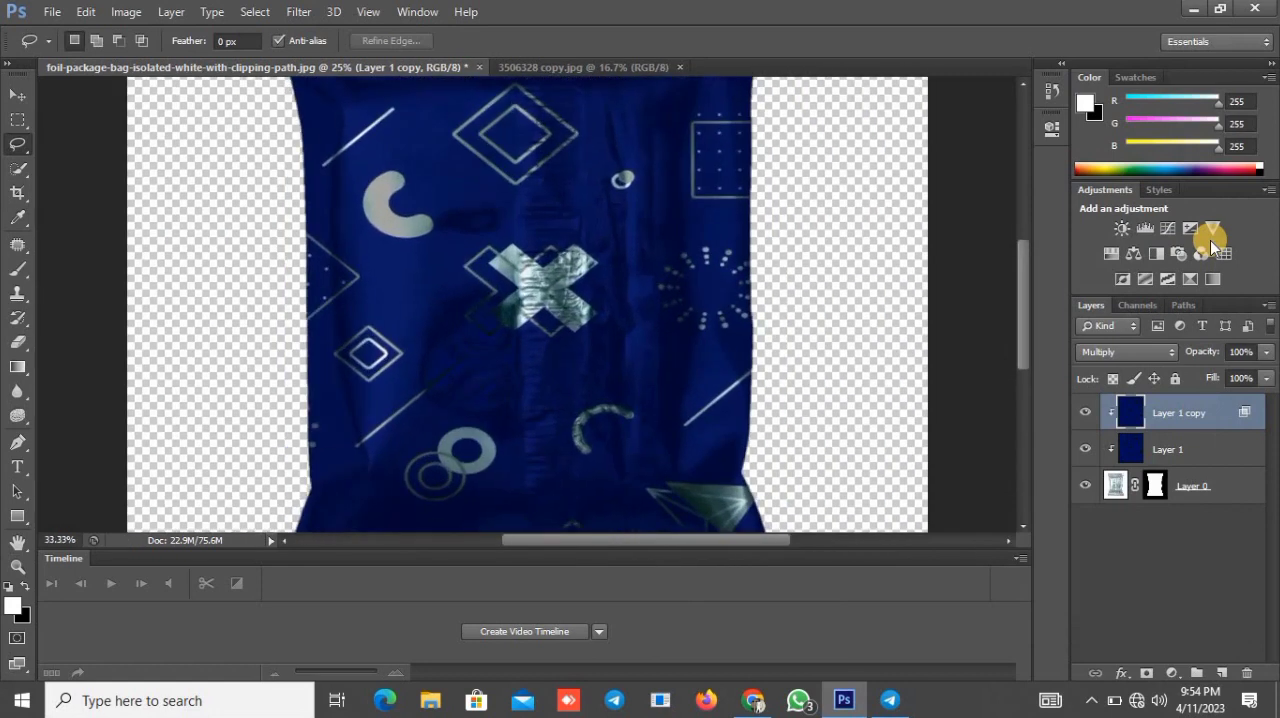
pyautogui.press('h')
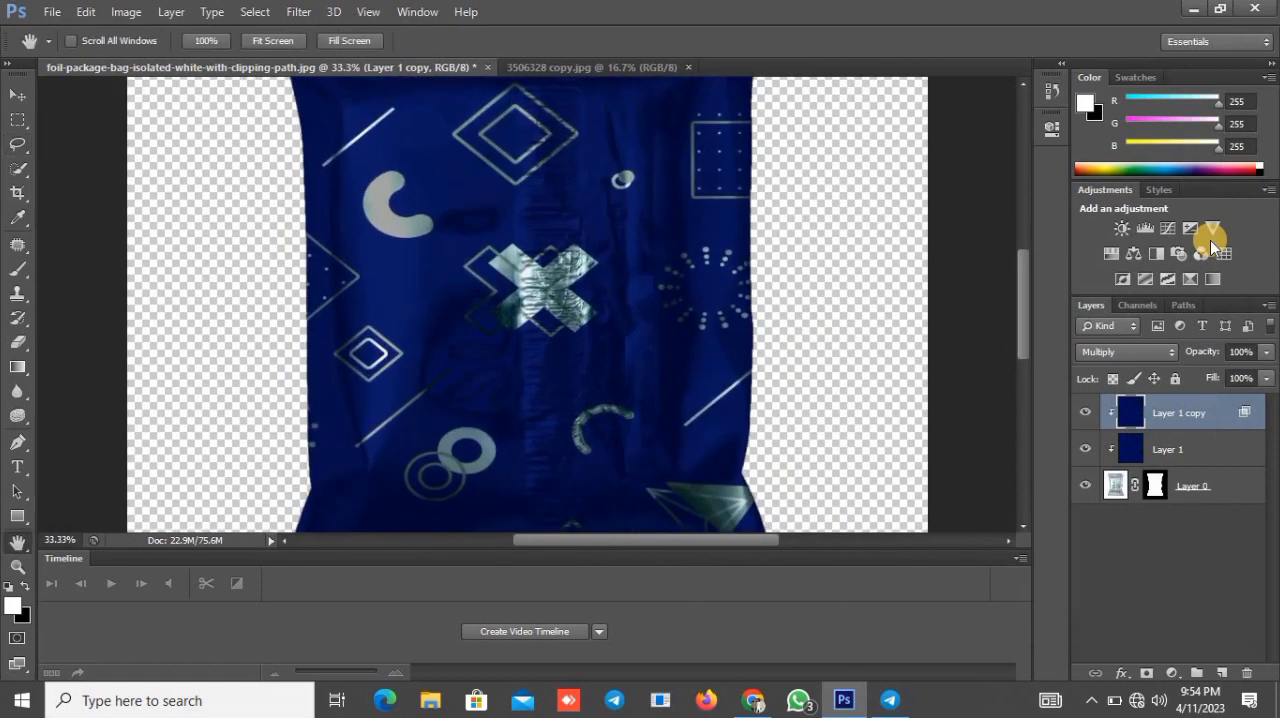
pyautogui.moveTo(801, 213); pyautogui.dragTo(571, 380)
pyautogui.moveTo(578, 276); pyautogui.dragTo(615, 140)
pyautogui.moveTo(623, 309); pyautogui.dragTo(629, 243)
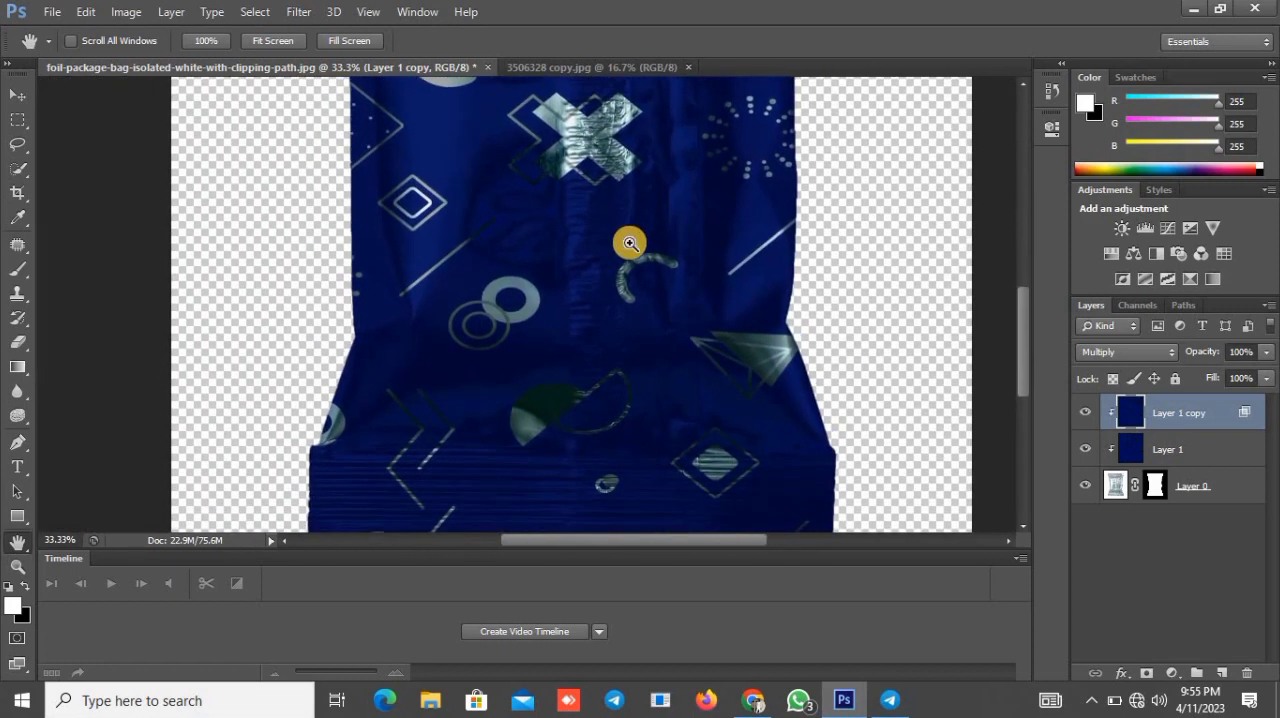
pyautogui.keyDown('alt'); pyautogui.click(629, 243); pyautogui.keyUp('alt')
pyautogui.keyDown('alt'); pyautogui.click(629, 243); pyautogui.keyUp('alt')
pyautogui.keyDown('alt'); pyautogui.click(629, 243); pyautogui.keyUp('alt')
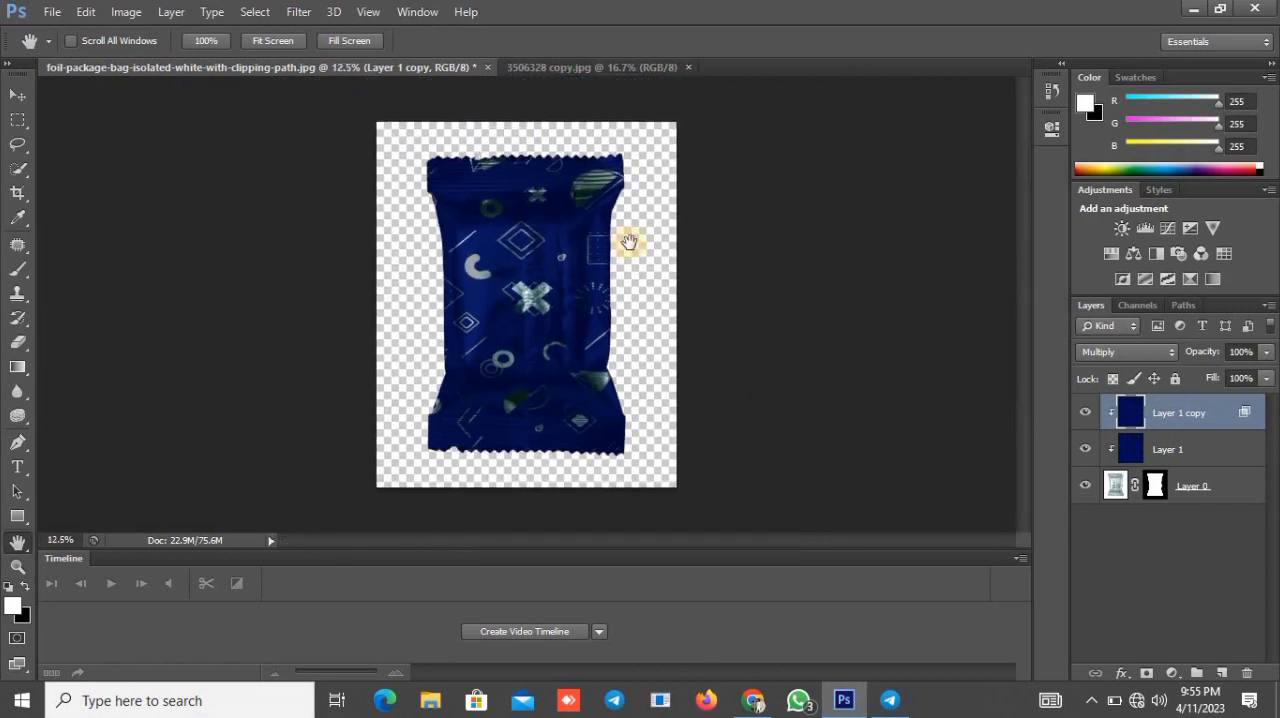